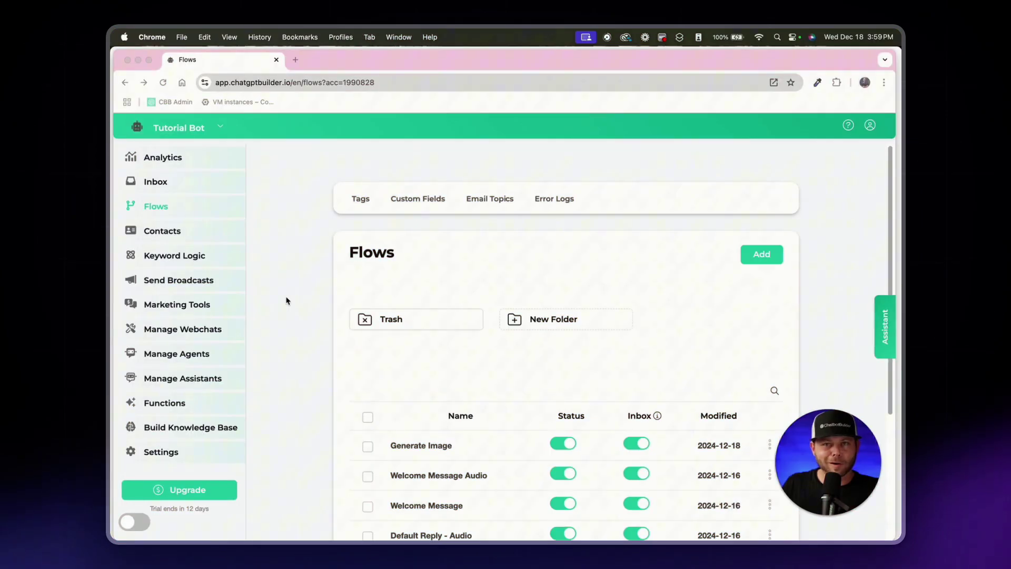
# Step: Create a new flow named 'Analyze image' from the Flows page and open its editor
pyautogui.scroll(-1, 399, 451)
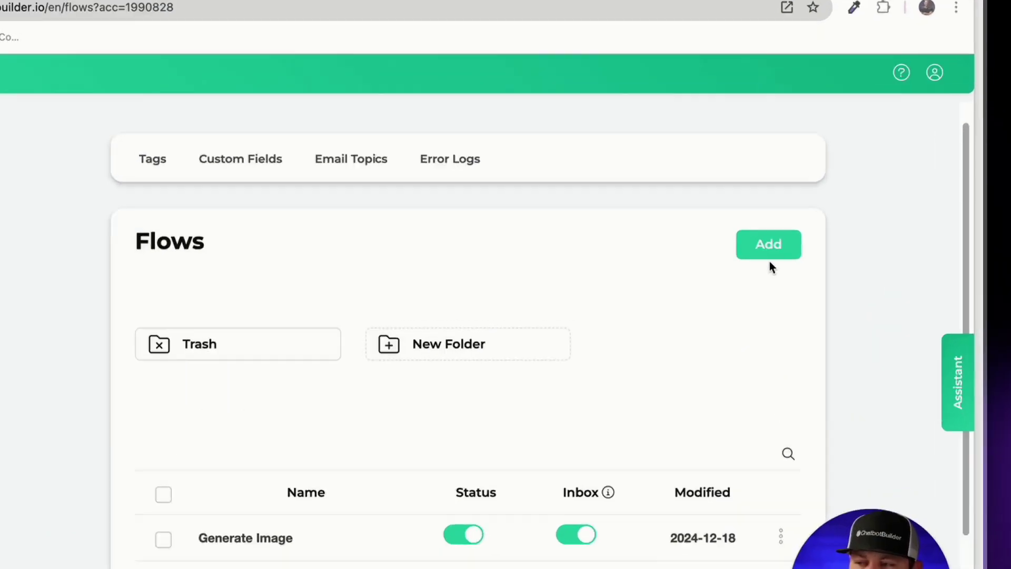
pyautogui.click(762, 238)
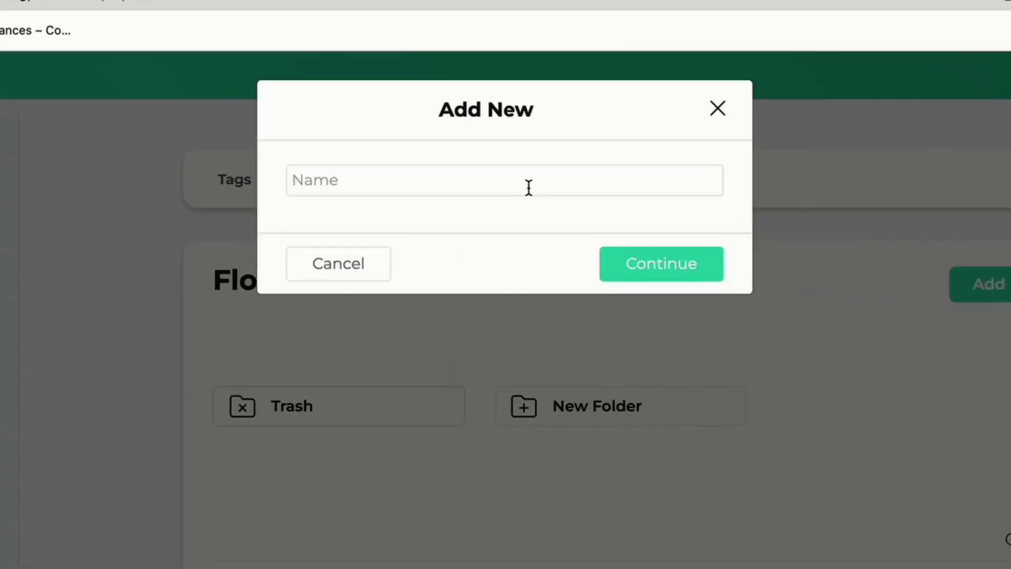
pyautogui.click(438, 171)
pyautogui.press('F5')
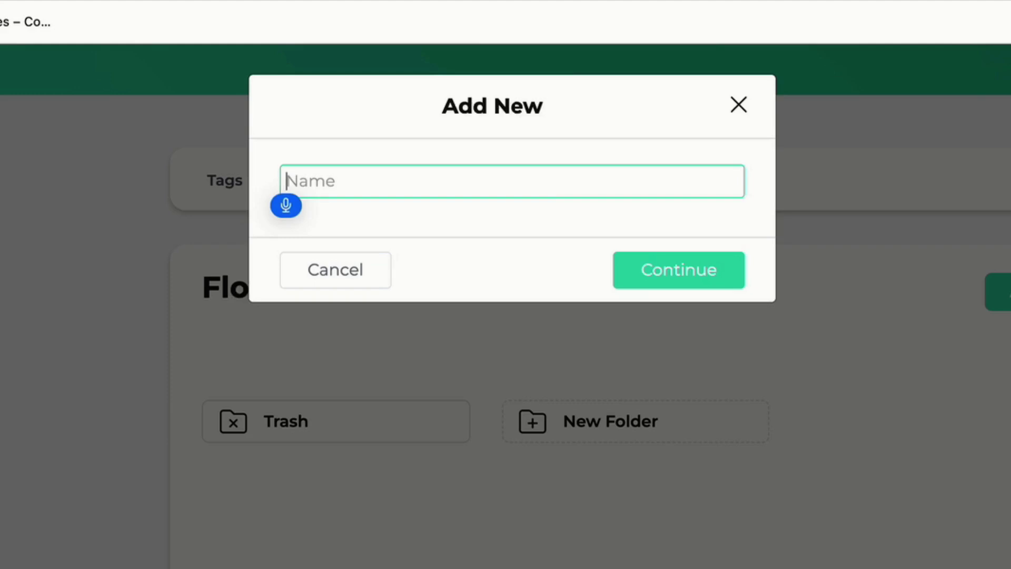
pyautogui.click(697, 270)
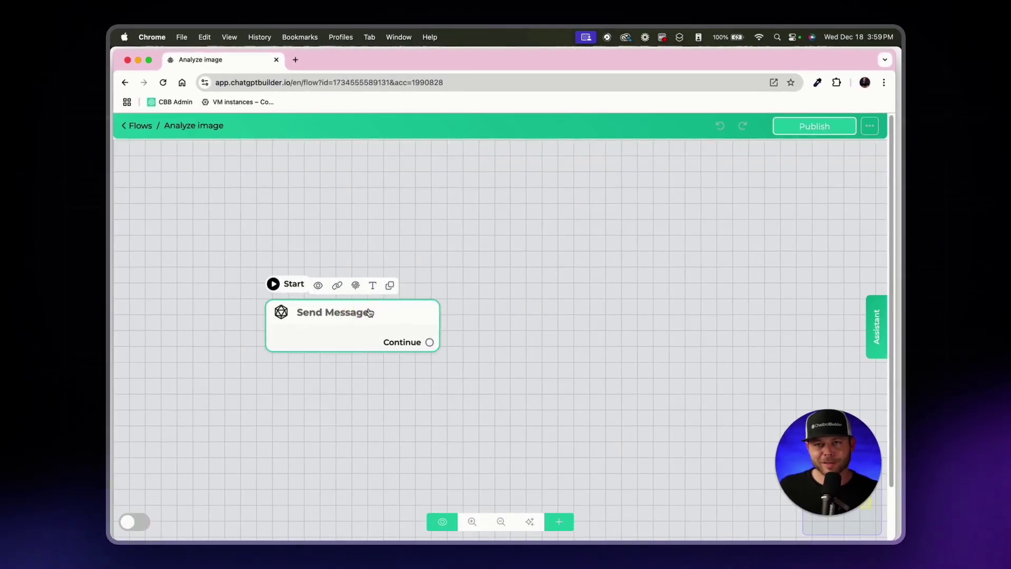
pyautogui.scroll(2, 359, 332)
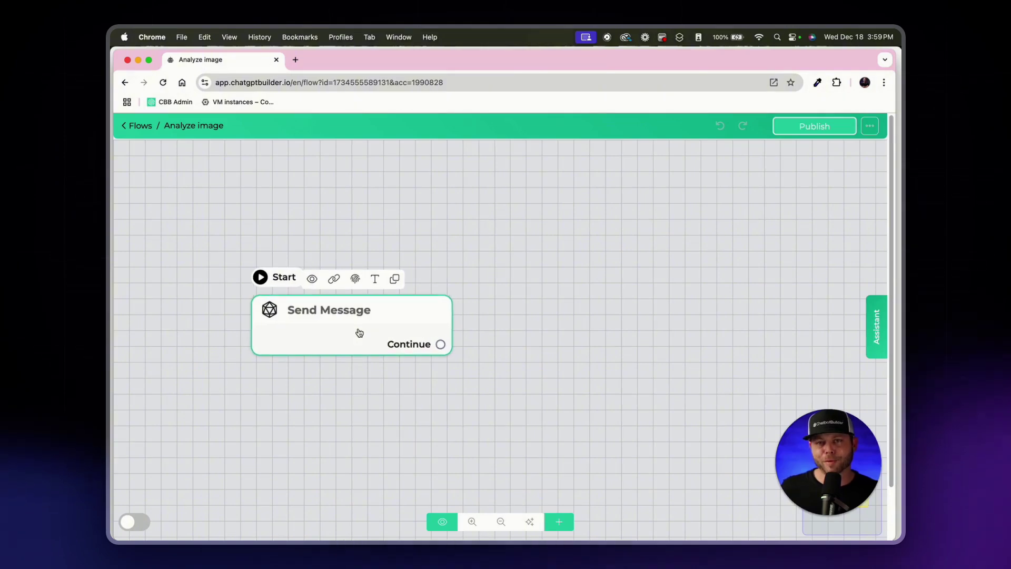
# Step: Add a Get User Data request to the start node with the text 'Please upload your photo to continue.'
pyautogui.click(359, 332)
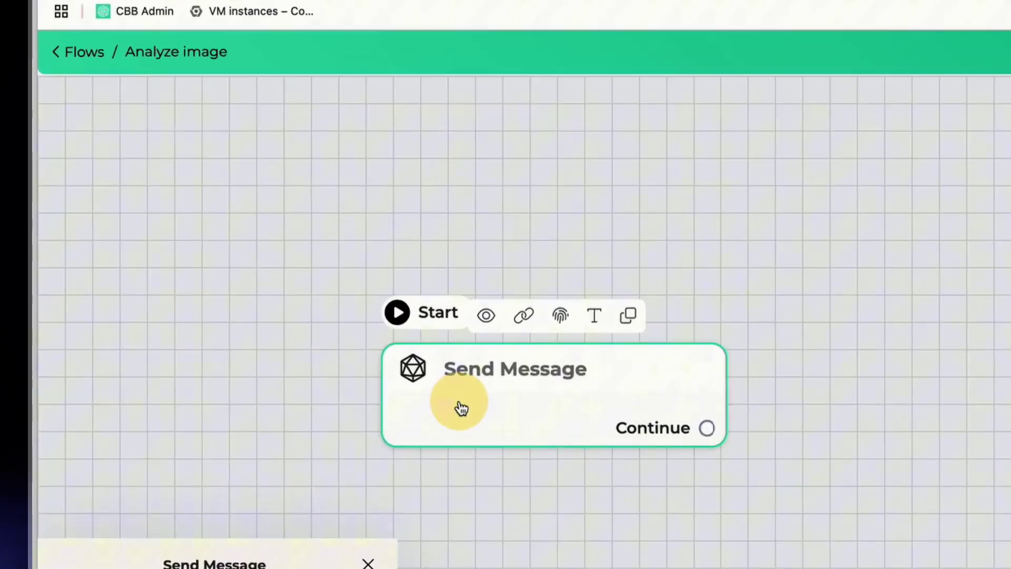
pyautogui.click(219, 351)
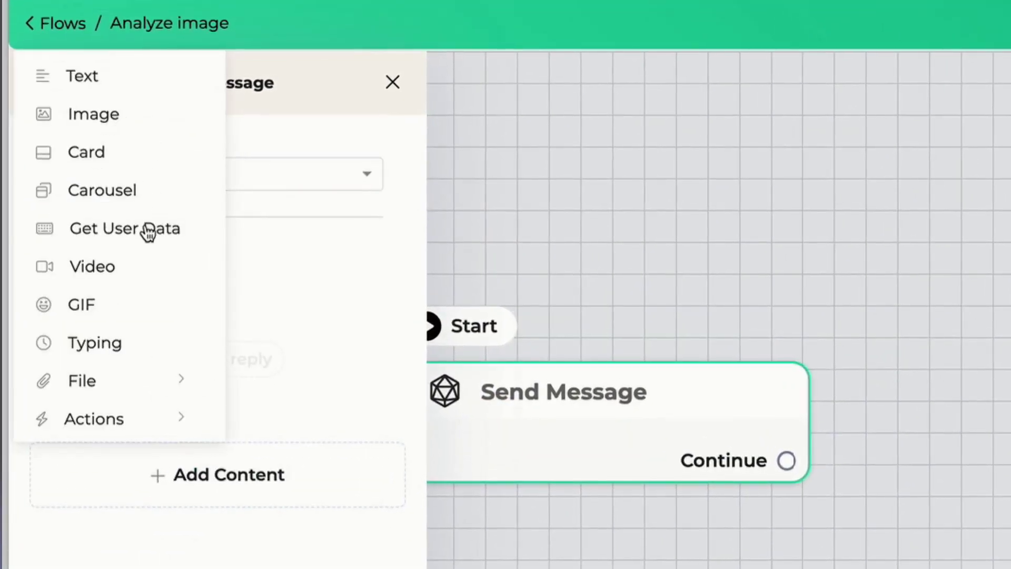
pyautogui.click(147, 232)
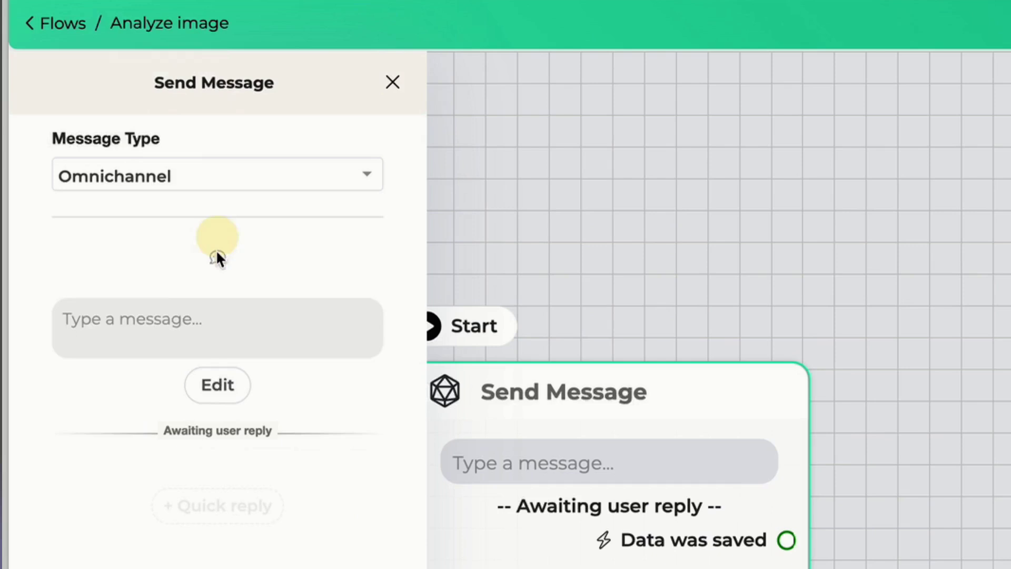
pyautogui.click(196, 318)
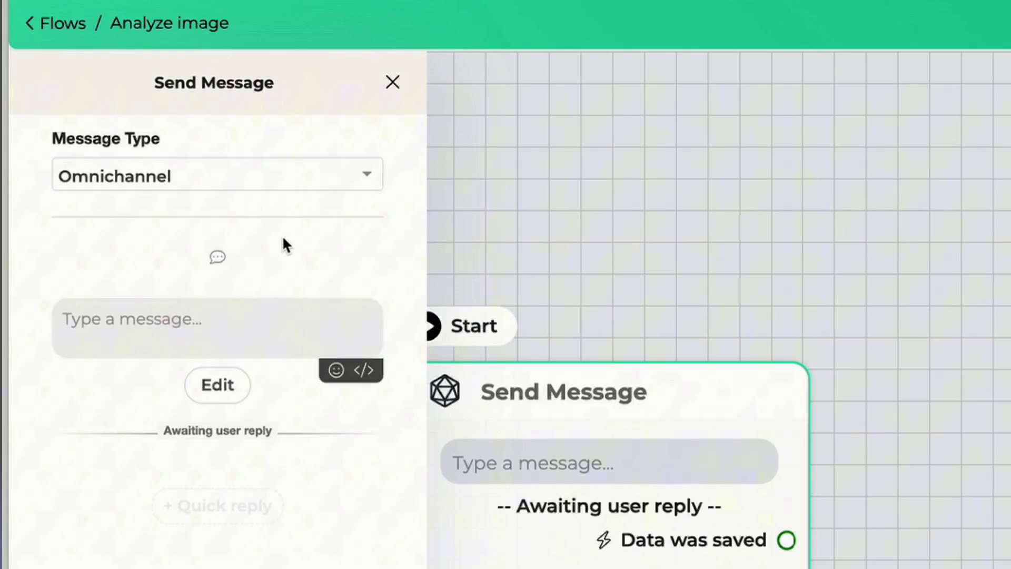
pyautogui.write('Please upload your photo to continue')
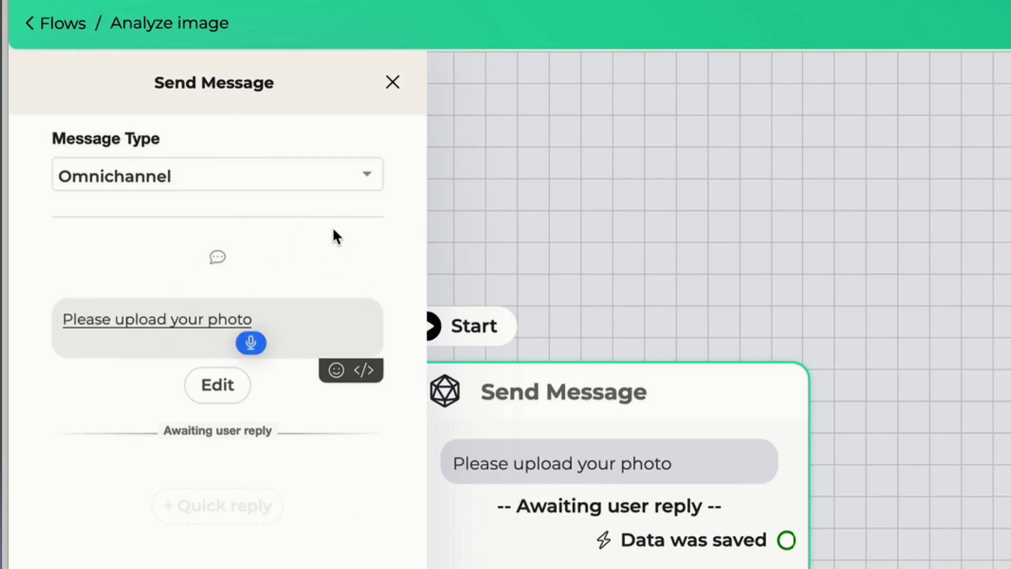
pyautogui.write('.')
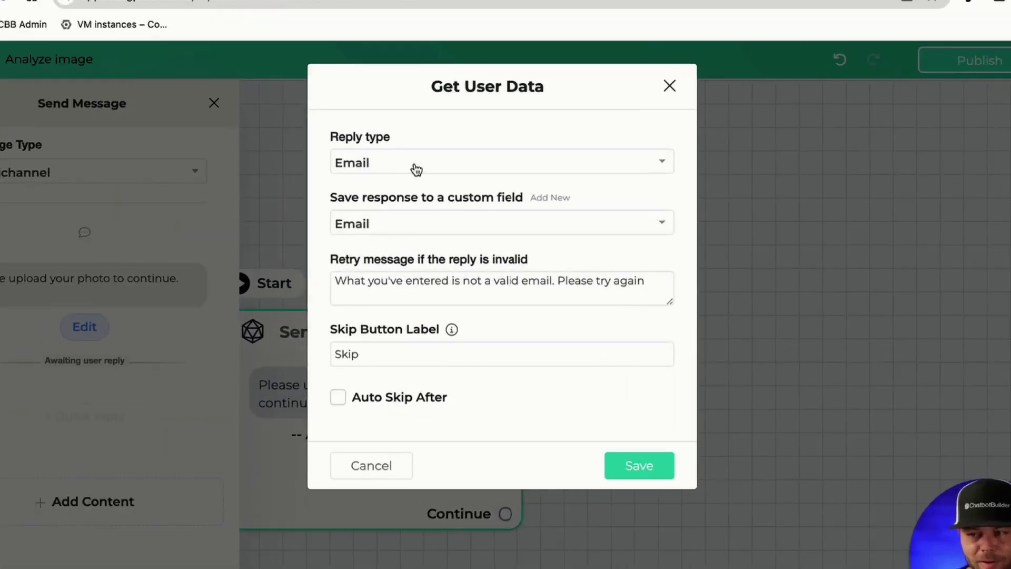
# Step: Expect an Image reply saved to the new field image_to_analyze, remove the Skip label, and save
pyautogui.click(453, 198)
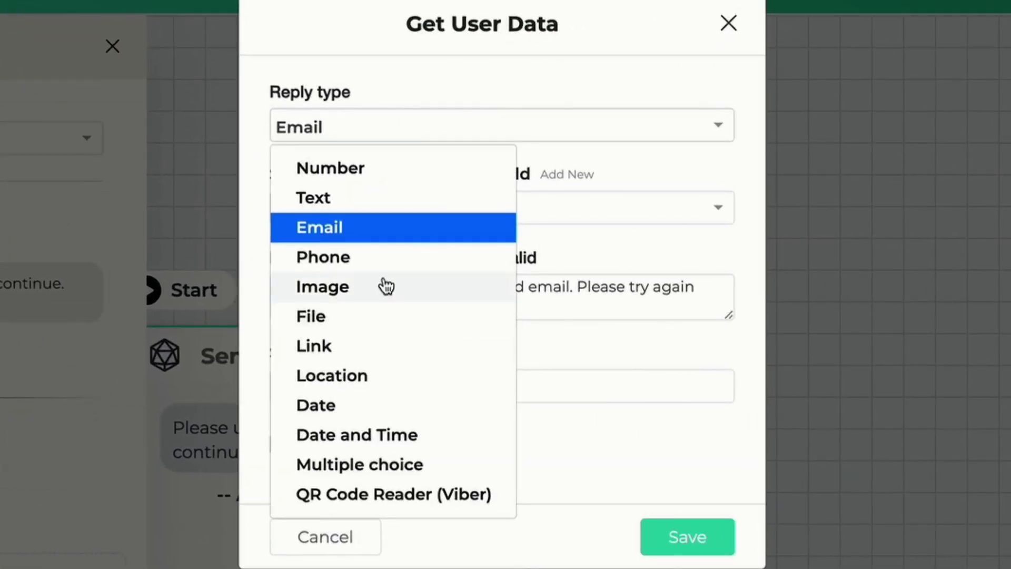
pyautogui.click(388, 285)
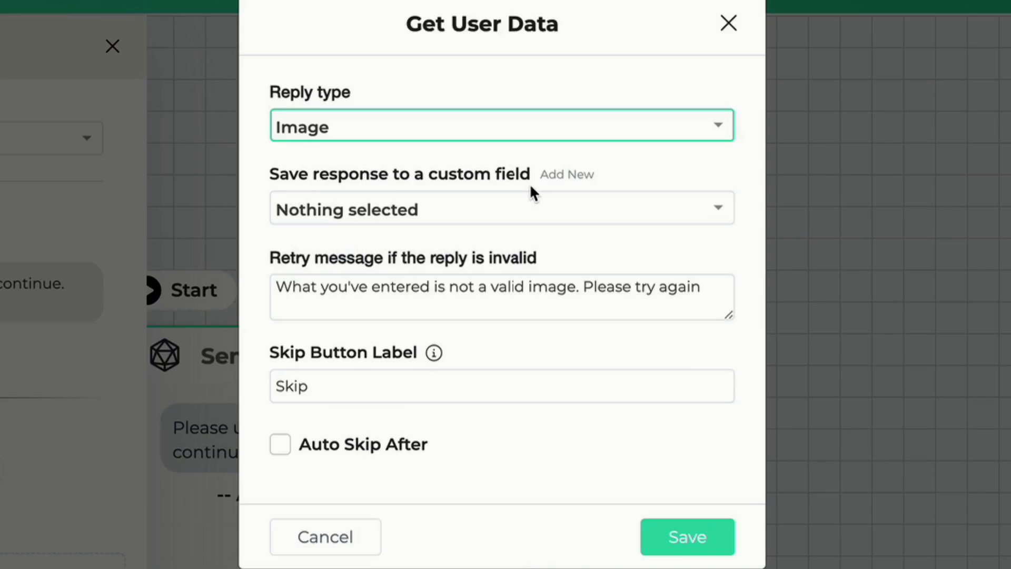
pyautogui.click(568, 178)
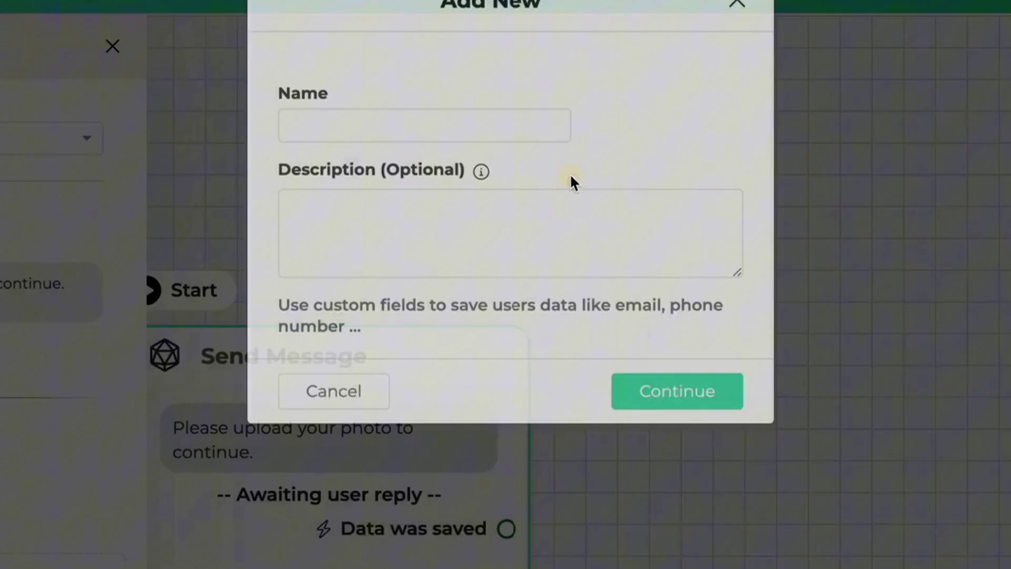
pyautogui.write('image_')
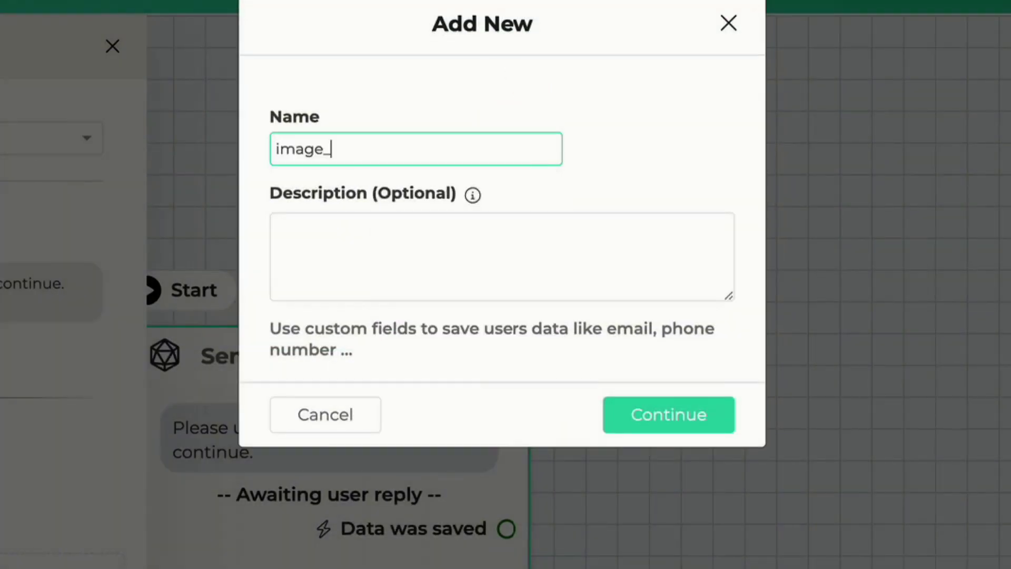
pyautogui.write('to_analyze')
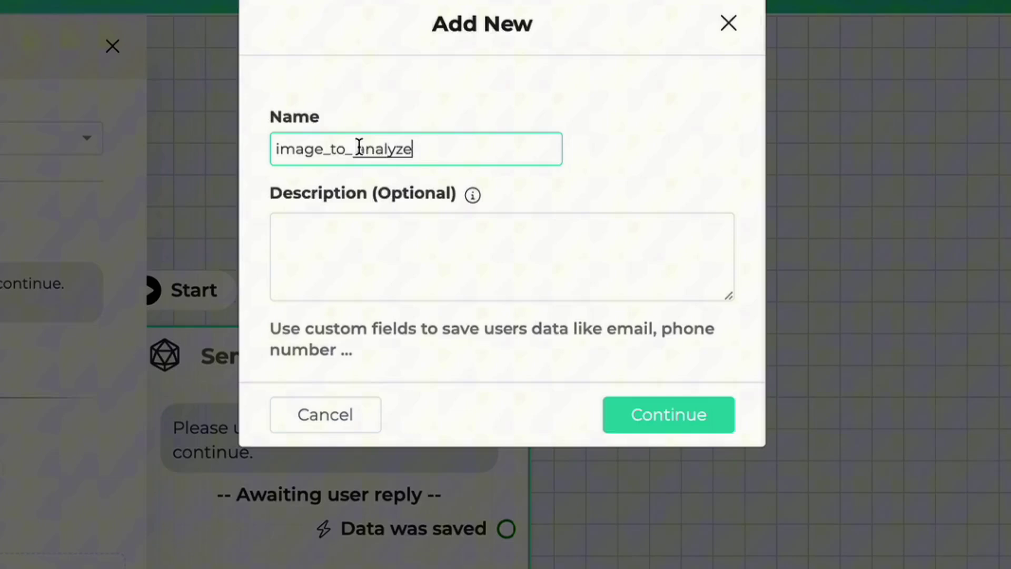
pyautogui.click(478, 112)
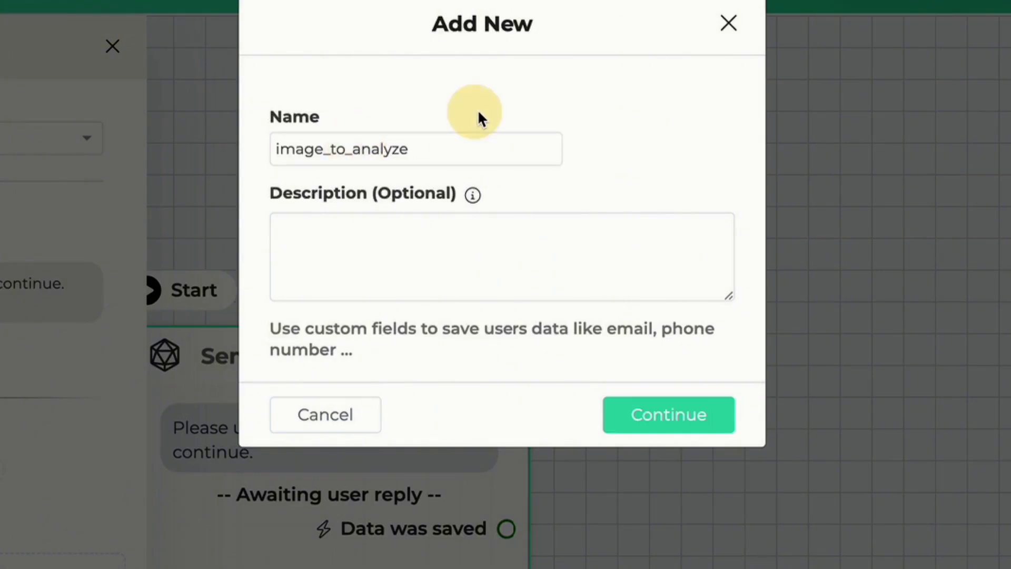
pyautogui.click(688, 426)
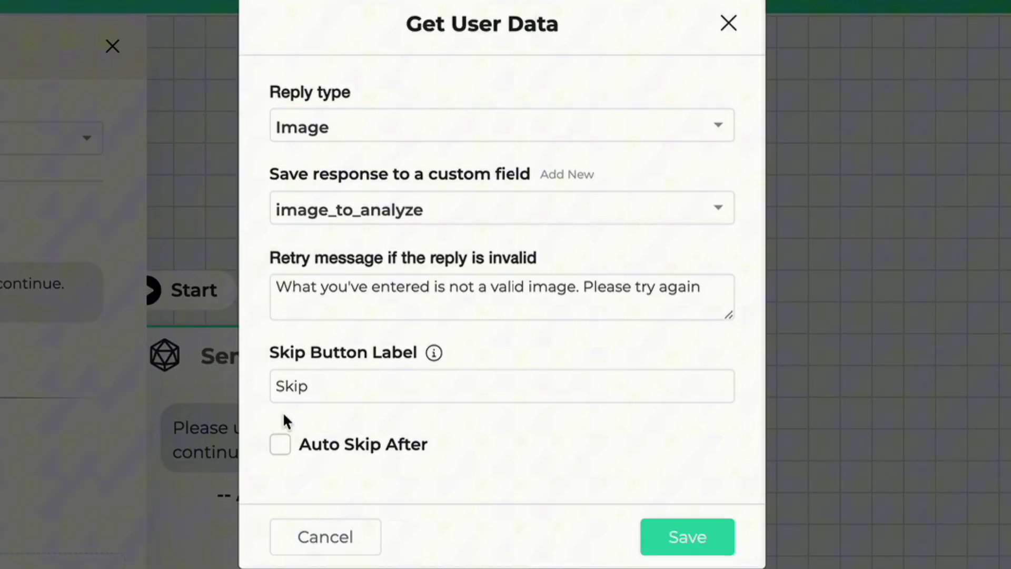
pyautogui.doubleClick(330, 386)
pyautogui.press('BackSpace')
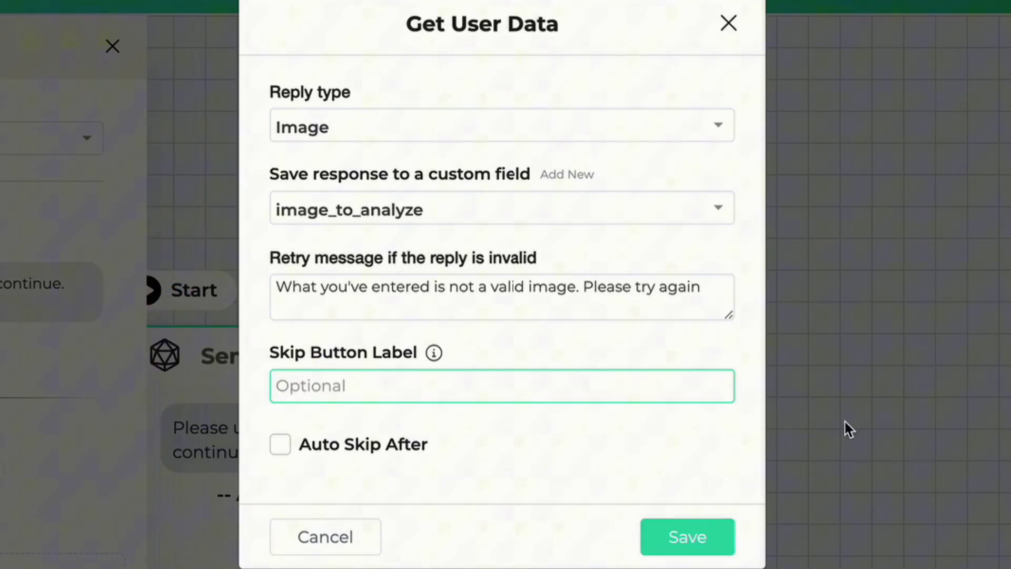
pyautogui.click(686, 548)
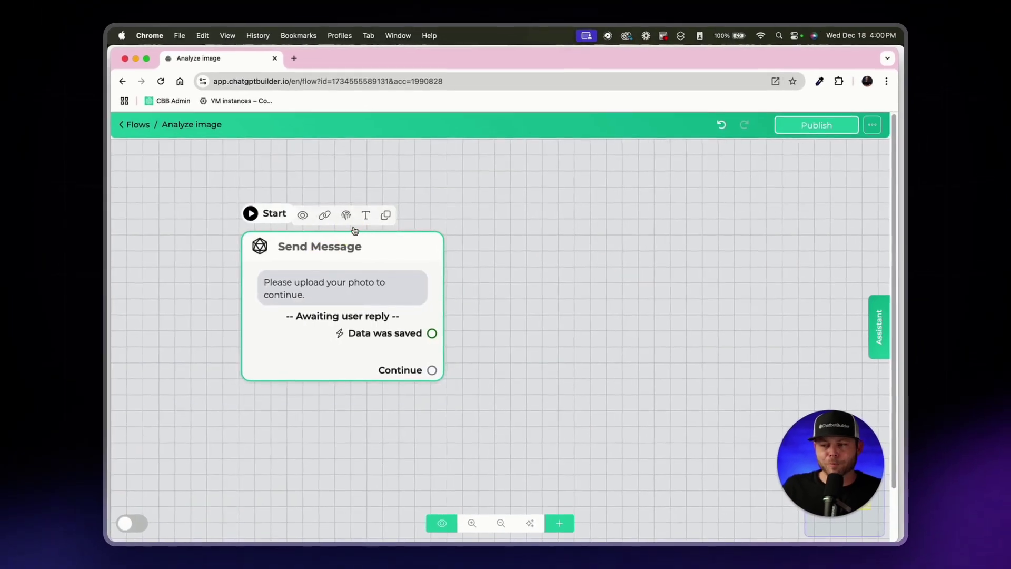
# Step: Rename the start node to 'Request the image'
pyautogui.click(366, 215)
pyautogui.write('Request t')
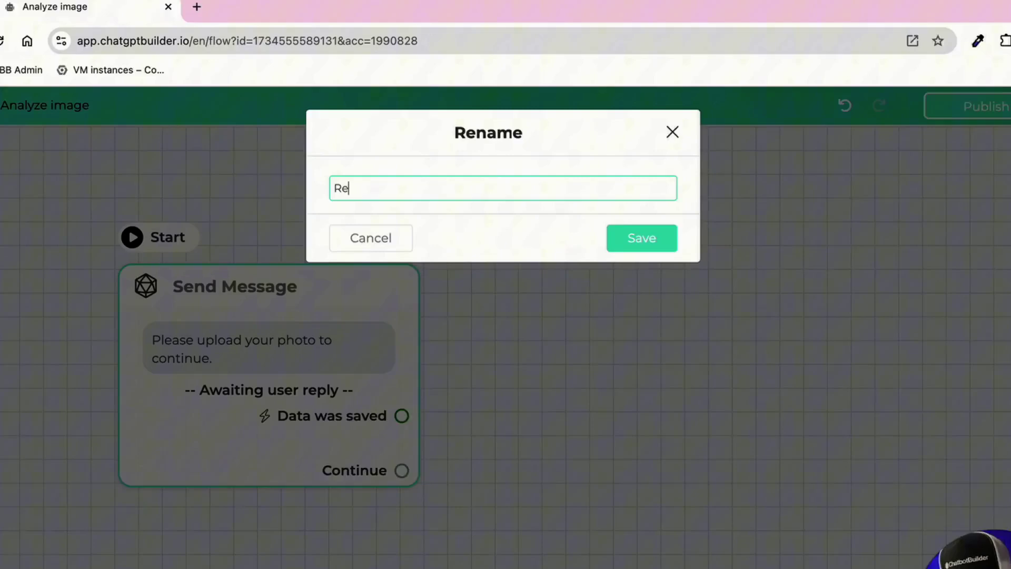
pyautogui.write('he image')
pyautogui.click(685, 261)
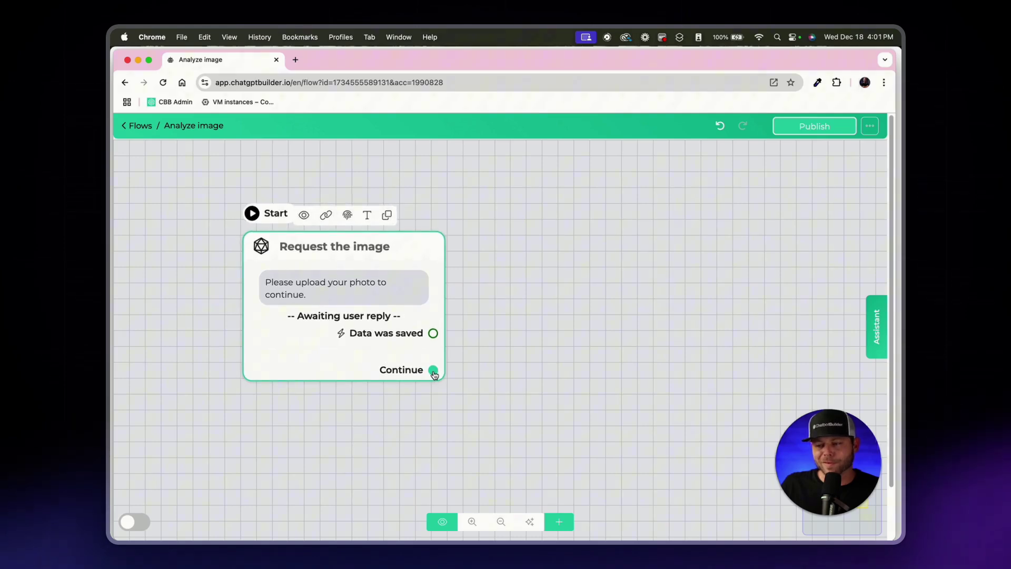
# Step: Connect a new message step after Request the image and add an OpenAI action to it
pyautogui.moveTo(433, 370); pyautogui.dragTo(520, 274)
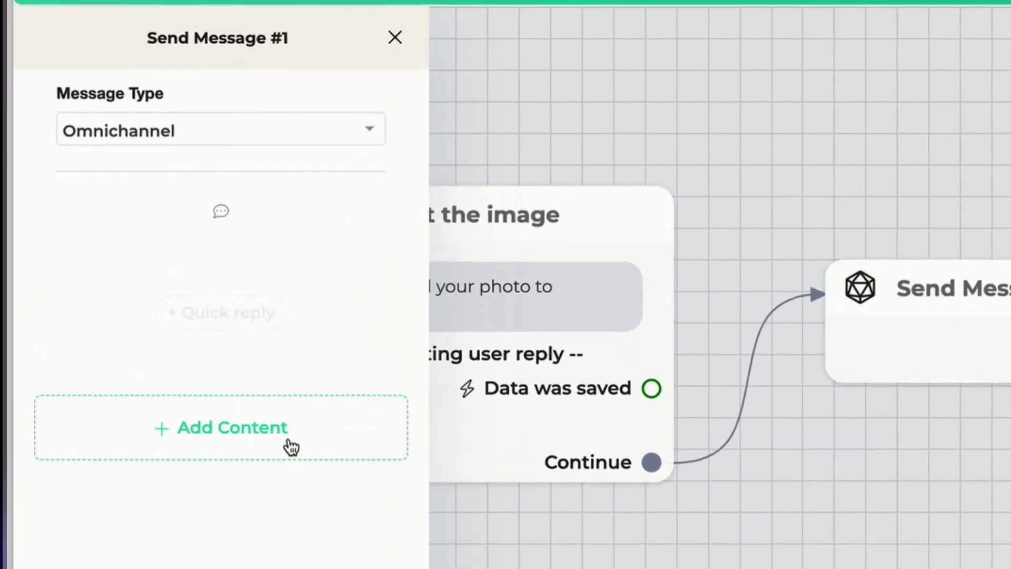
pyautogui.click(291, 447)
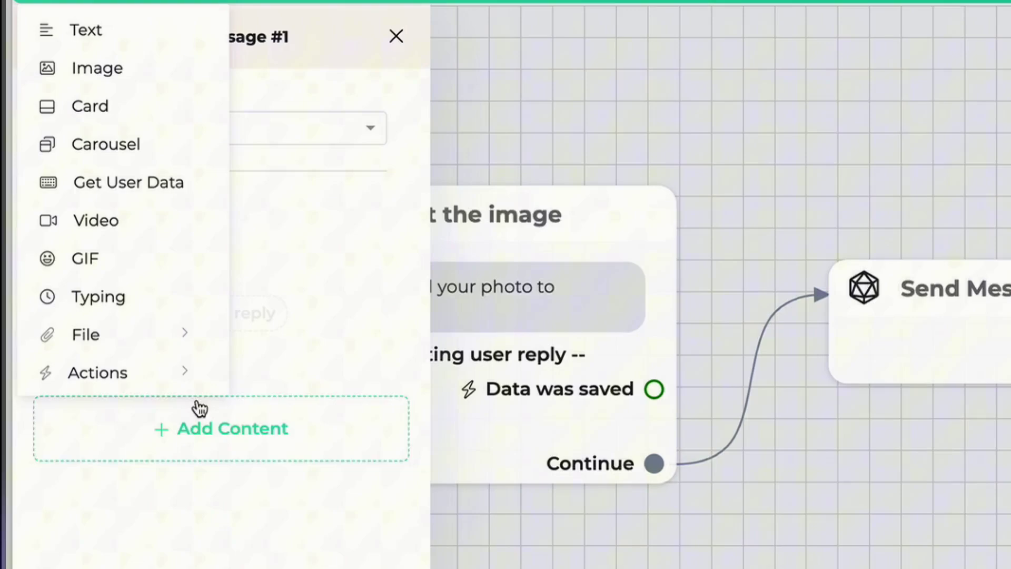
pyautogui.click(131, 380)
pyautogui.click(330, 252)
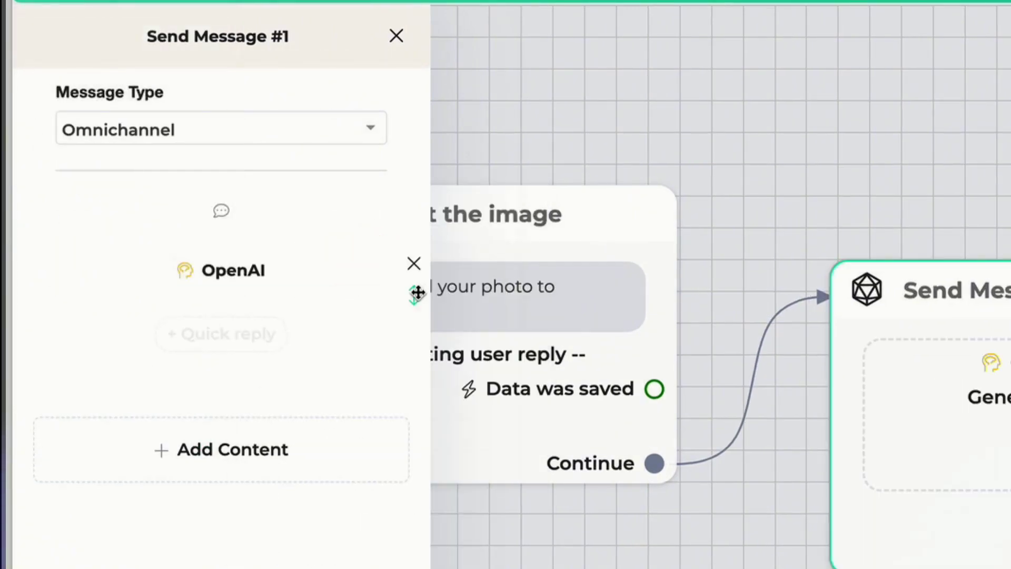
pyautogui.click(287, 282)
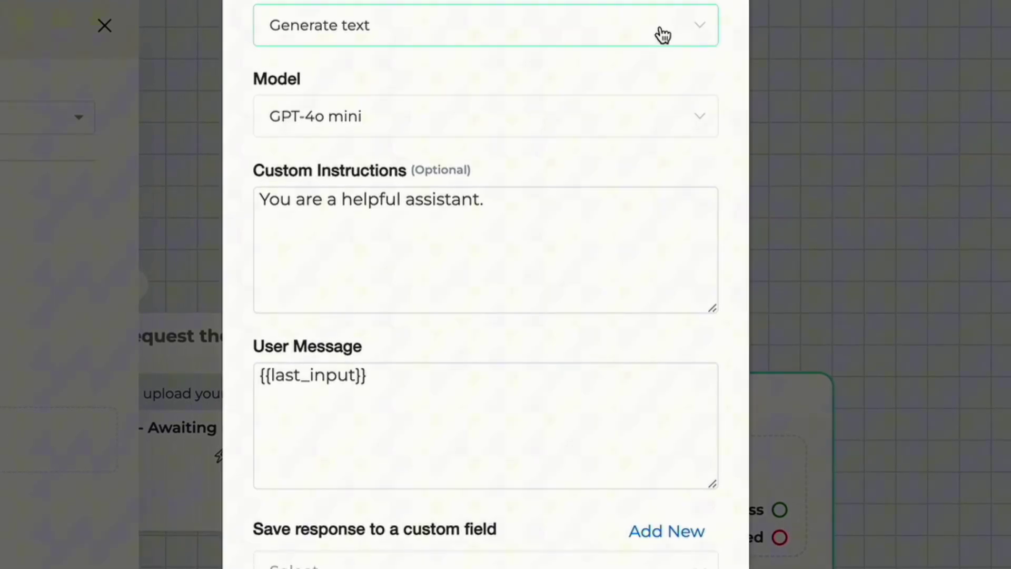
# Step: Set the OpenAI action to Analyze image using the image_to_analyze field
pyautogui.click(662, 33)
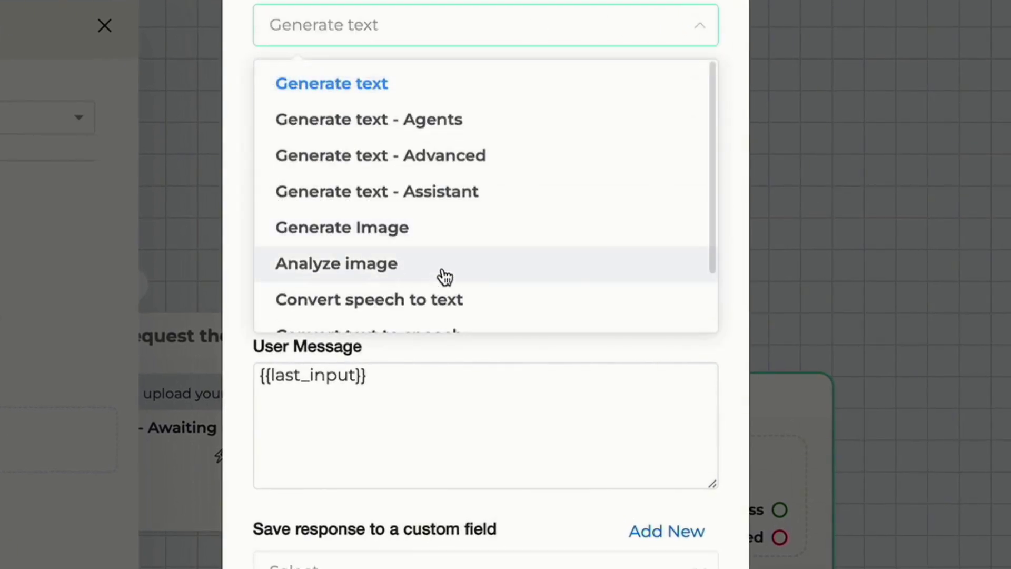
pyautogui.click(444, 276)
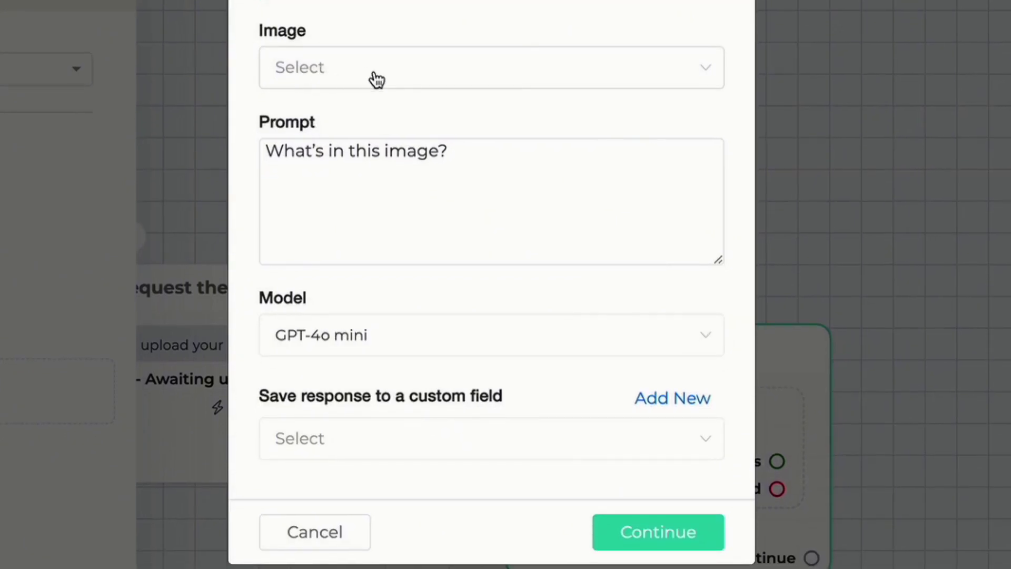
pyautogui.click(377, 79)
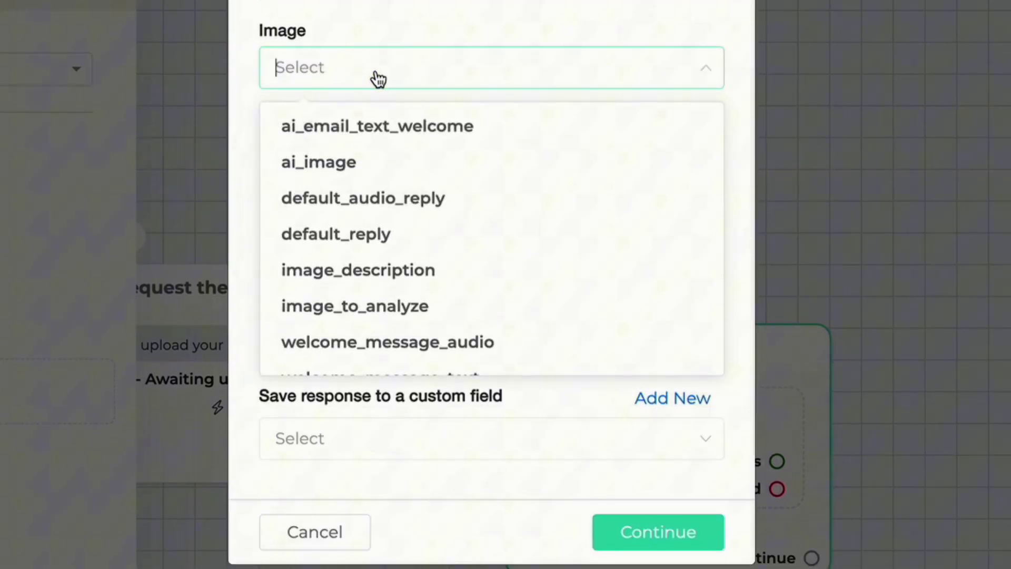
pyautogui.click(402, 315)
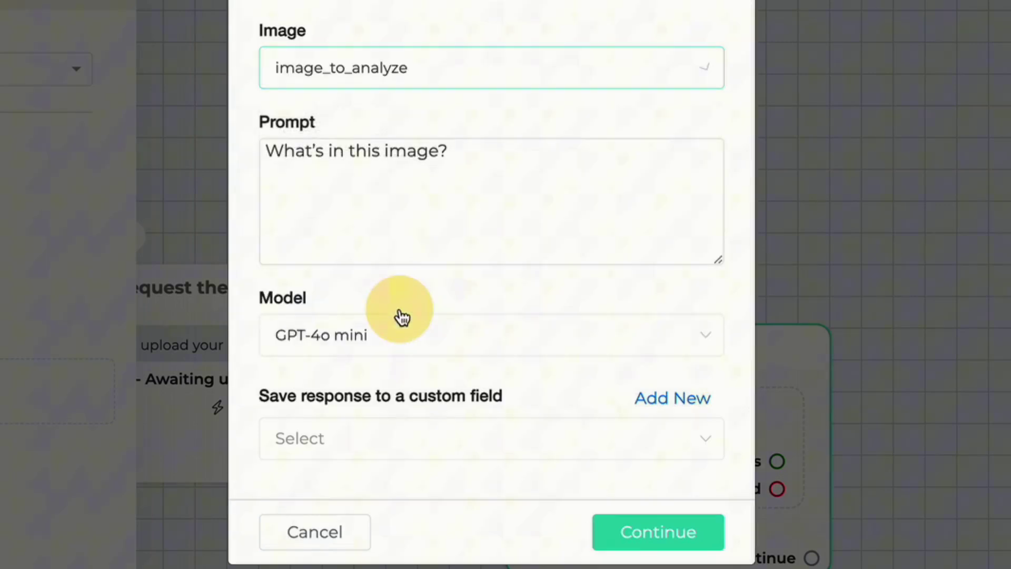
pyautogui.click(322, 174)
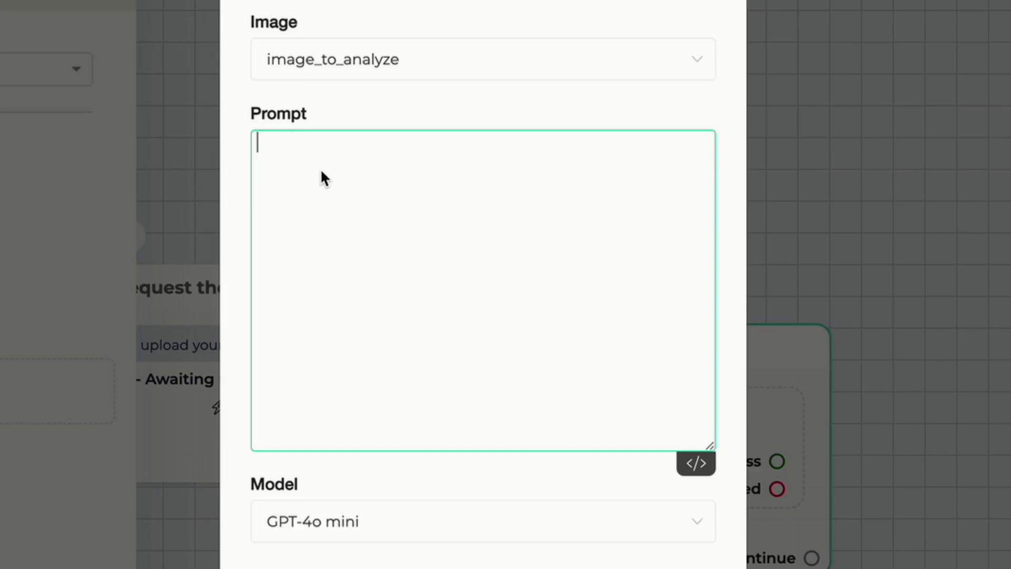
# Step: Paste the driveway-evaluation prompt with Basic, Standard and Premium price tiers, capitalising its first letter
pyautogui.hotkey('ctrl', 'v')
pyautogui.click(261, 140)
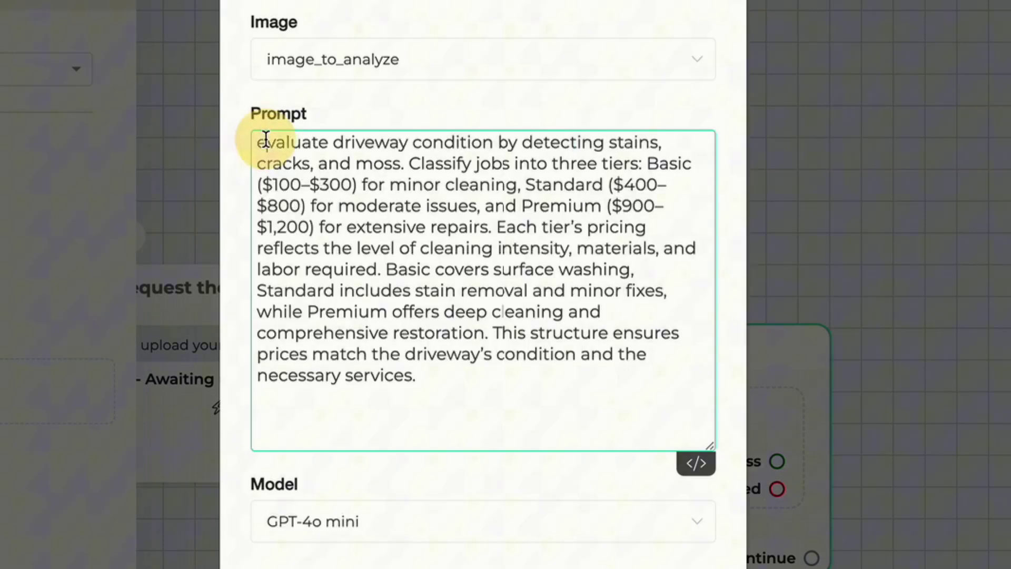
pyautogui.press('BackSpace')
pyautogui.write('E')
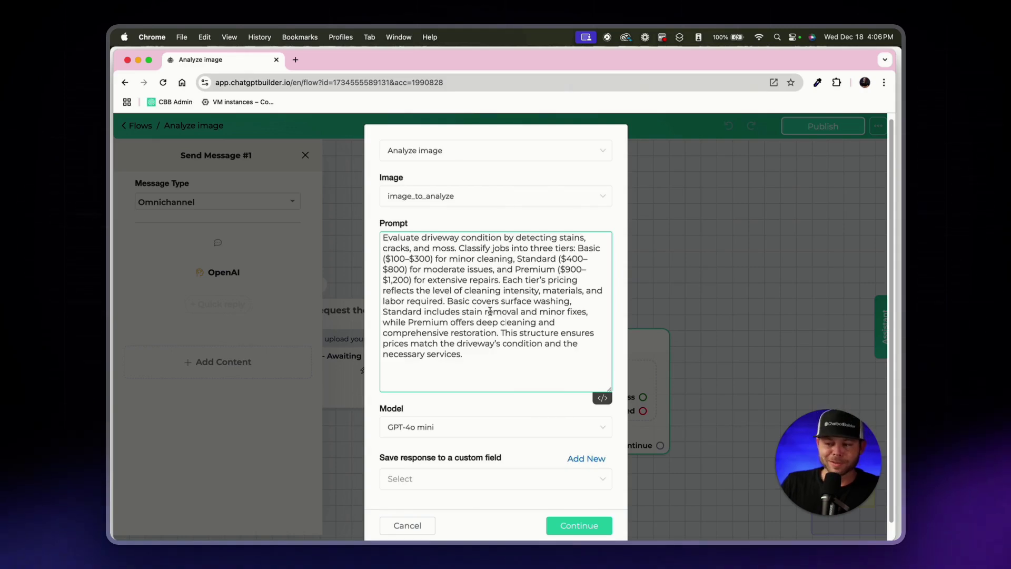
pyautogui.scroll(-1, 424, 407)
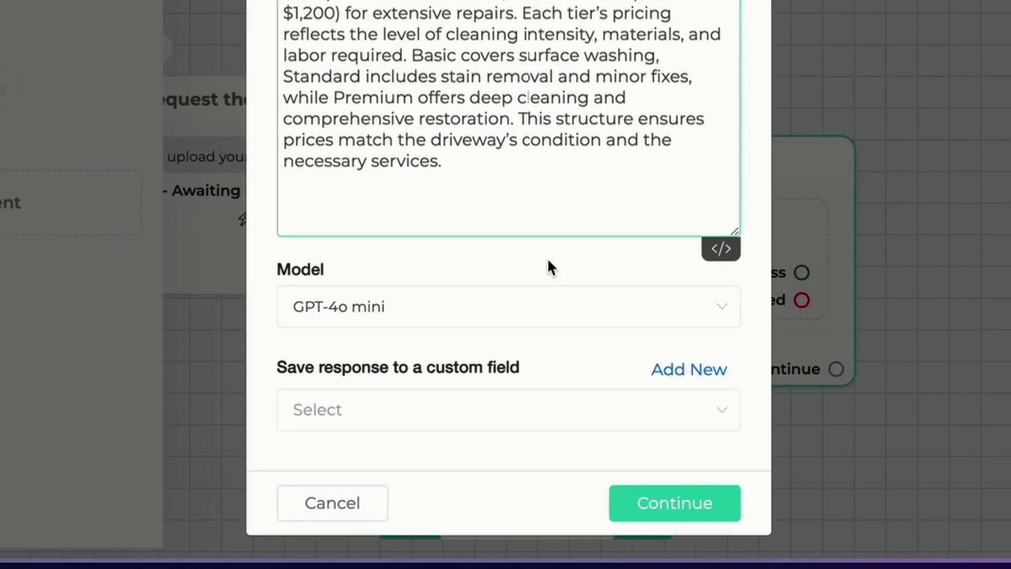
# Step: Save the analysis response to a new custom field named image_analyst_results
pyautogui.click(666, 375)
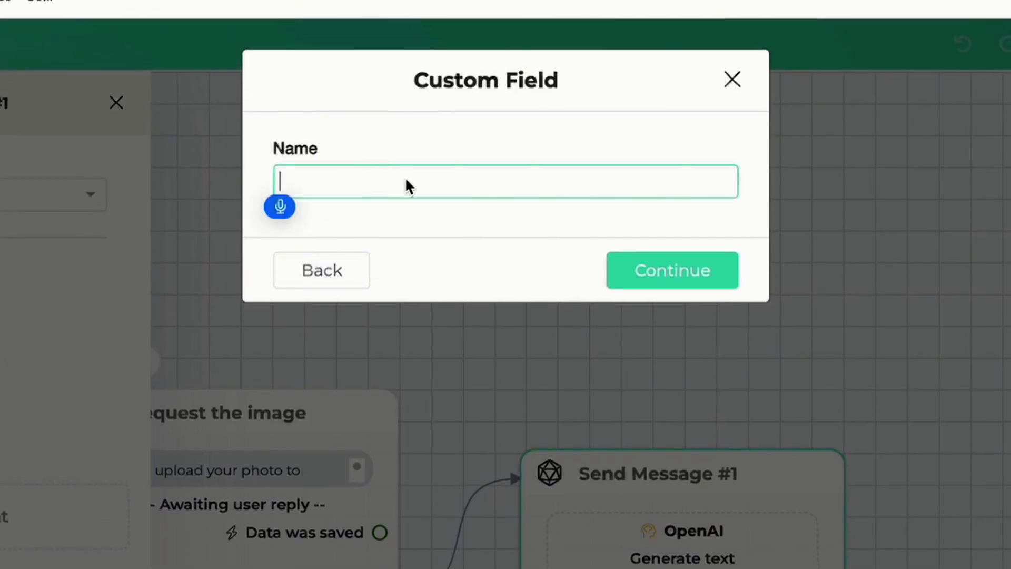
pyautogui.write('Image analyst results')
pyautogui.click(398, 176)
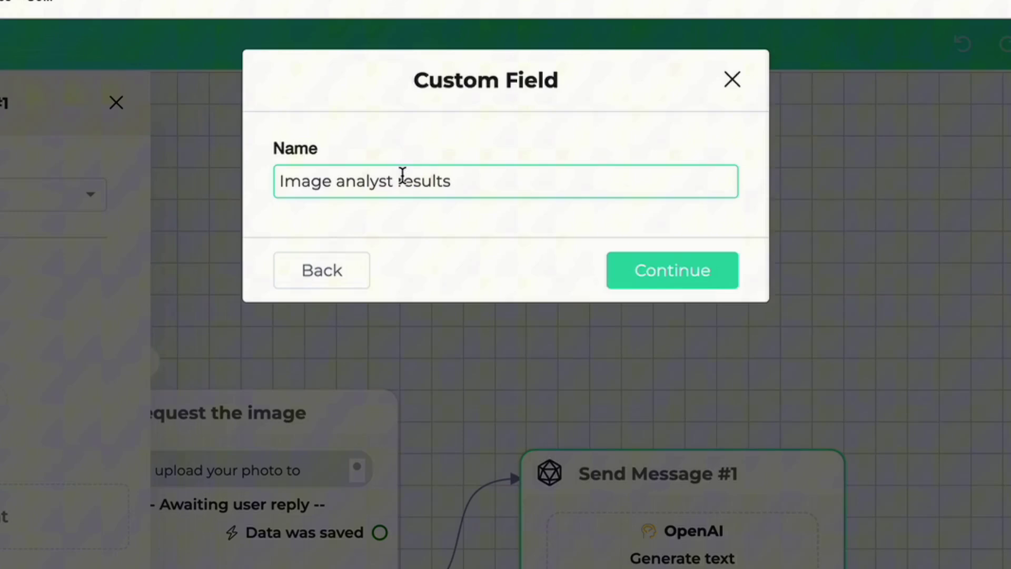
pyautogui.press('BackSpace')
pyautogui.write('_')
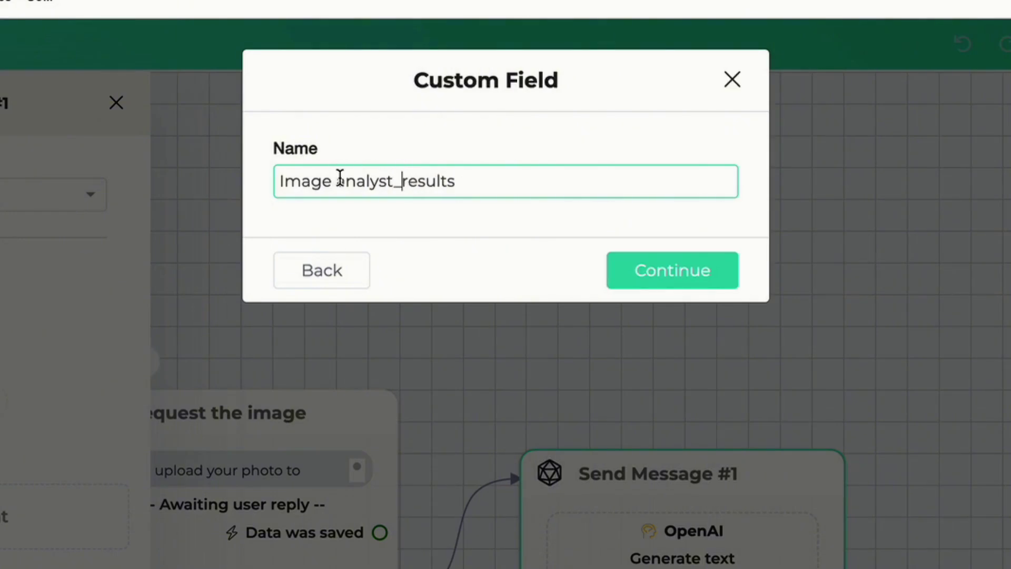
pyautogui.click(340, 178)
pyautogui.press('BackSpace')
pyautogui.write('_')
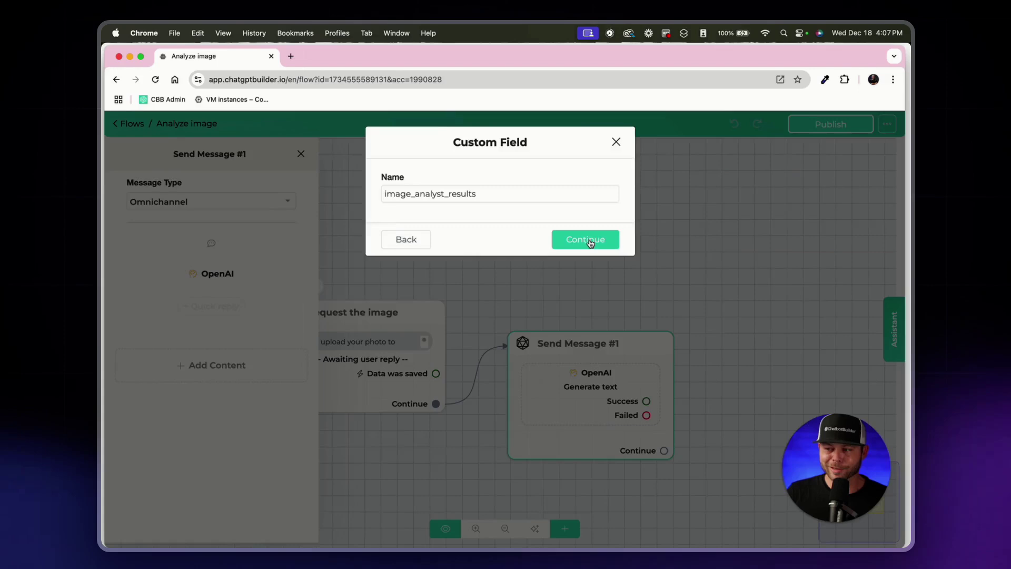
pyautogui.click(673, 270)
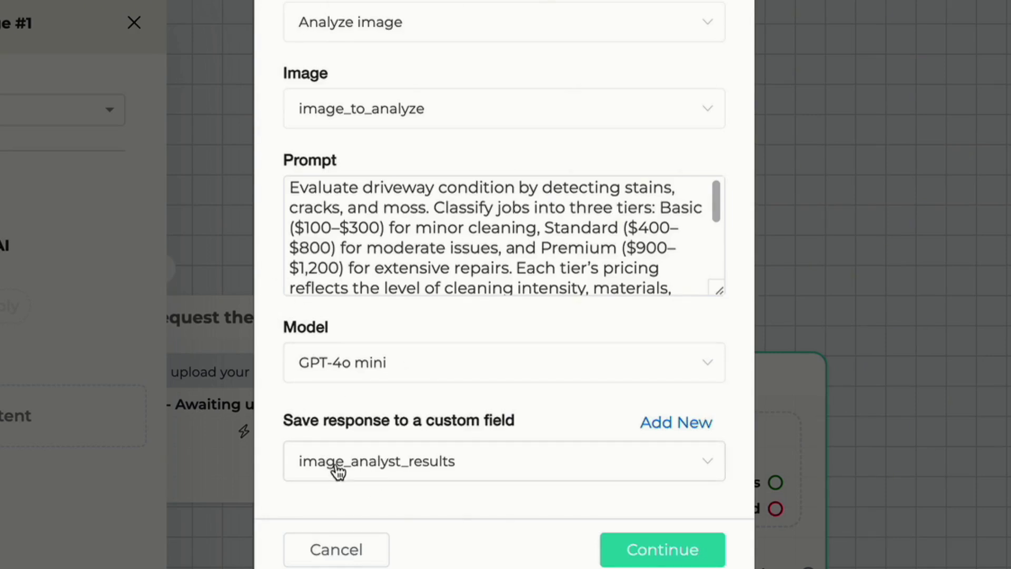
# Step: Confirm the OpenAI step and add a Send Message #2 node showing {{image_analyst_results}}
pyautogui.click(643, 551)
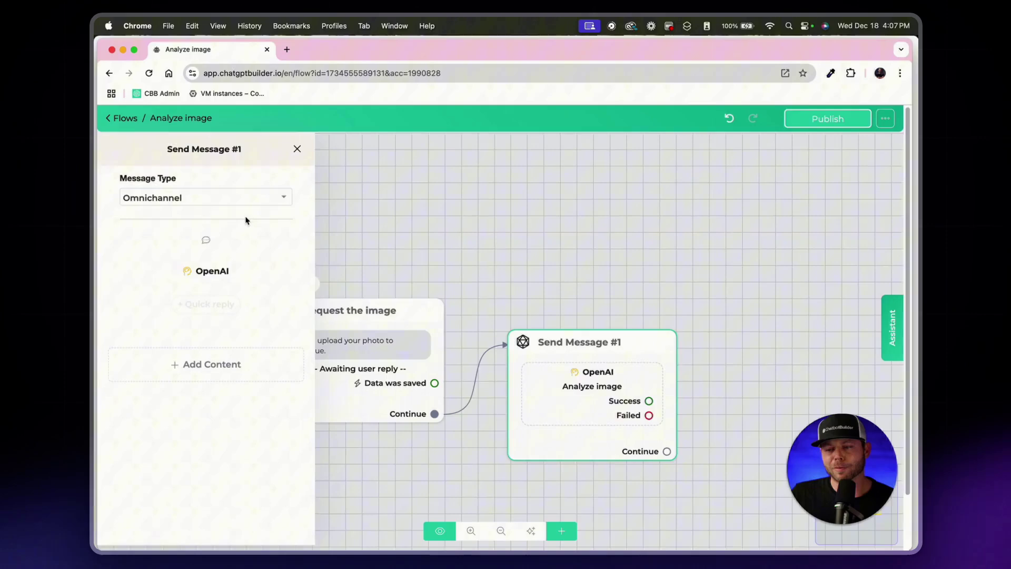
pyautogui.click(463, 221)
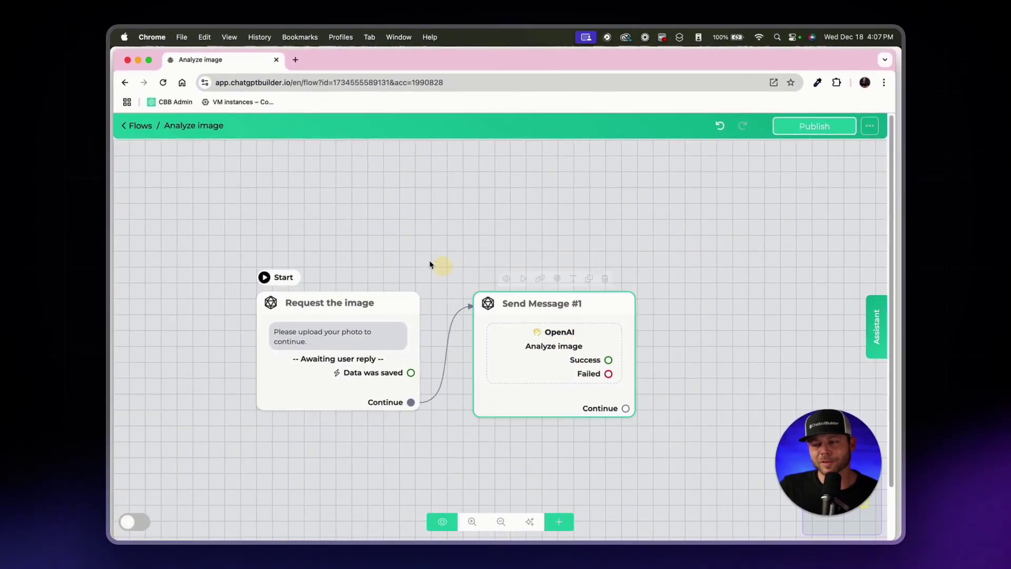
pyautogui.moveTo(601, 398); pyautogui.dragTo(647, 309)
pyautogui.click(218, 351)
pyautogui.click(134, 145)
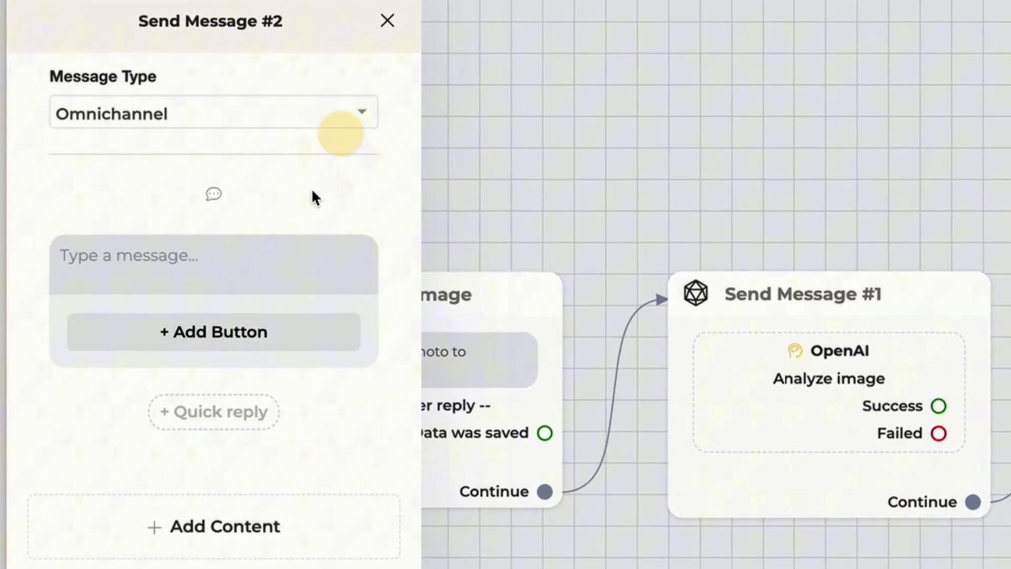
pyautogui.click(192, 280)
pyautogui.write('{')
pyautogui.scroll(-5, 202, 474)
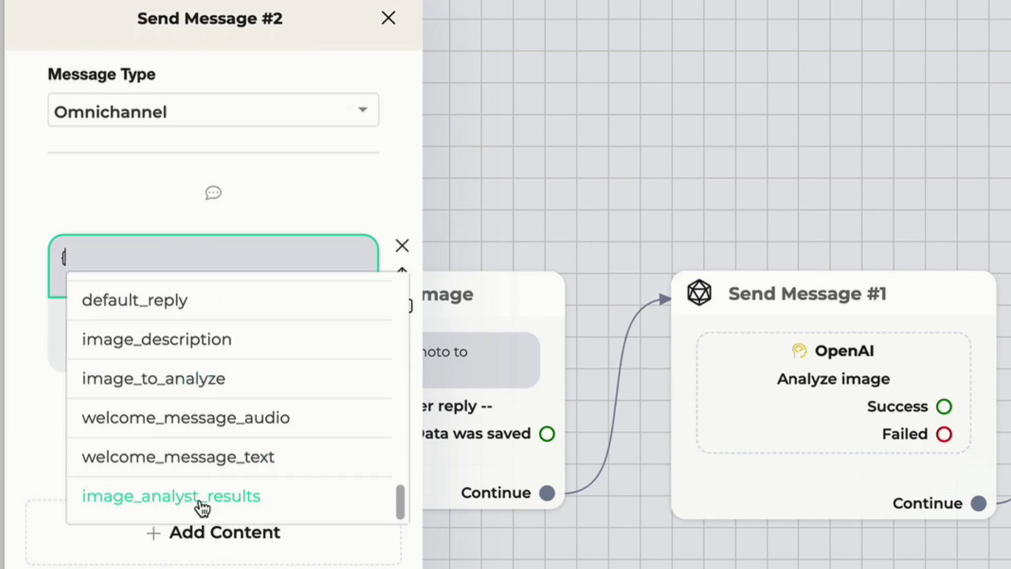
pyautogui.click(188, 508)
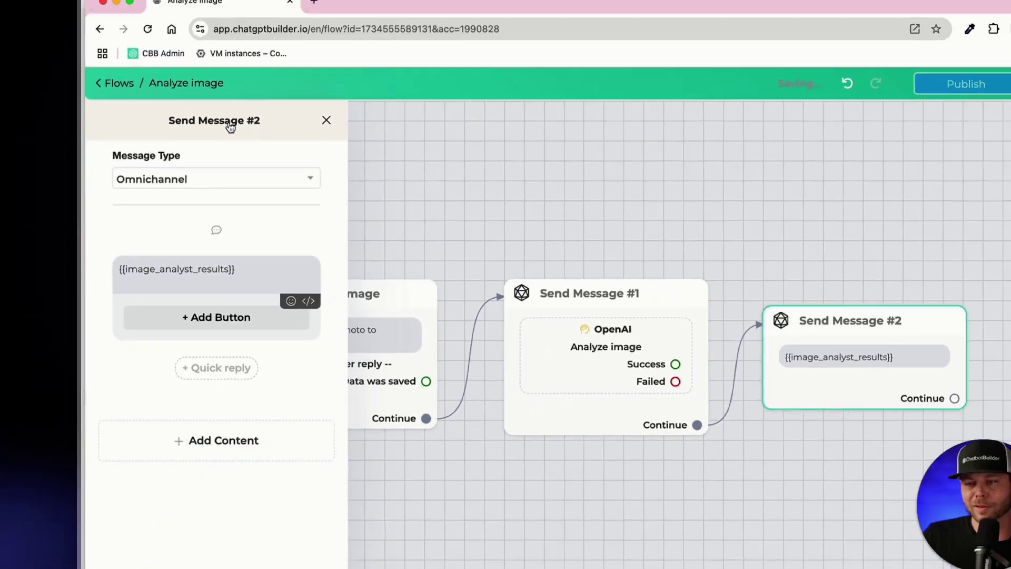
# Step: Rename Send Message #2 to 'Image analyst results'
pyautogui.click(227, 19)
pyautogui.tripleClick(474, 181)
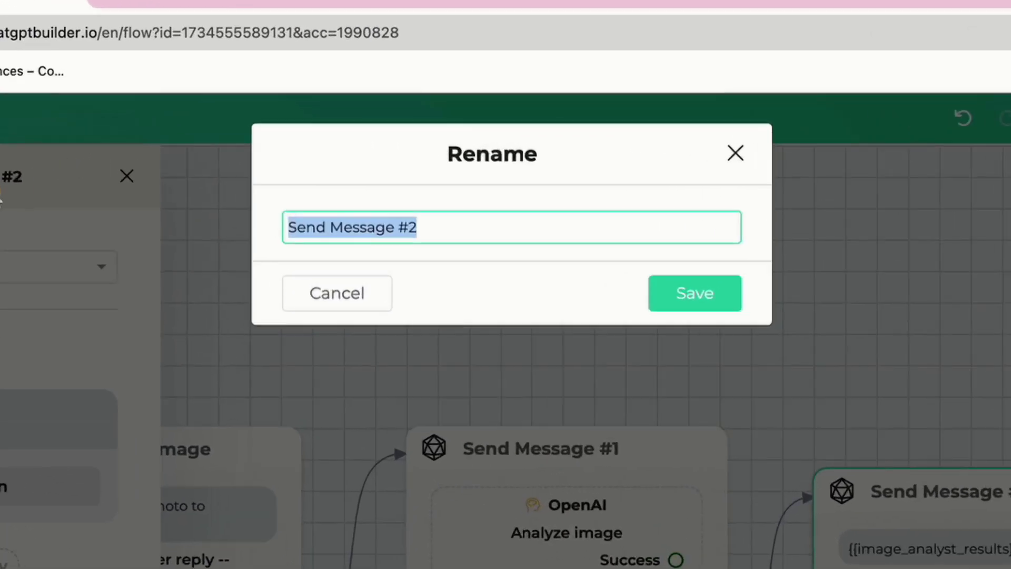
pyautogui.press('fn')
pyautogui.press('fn')
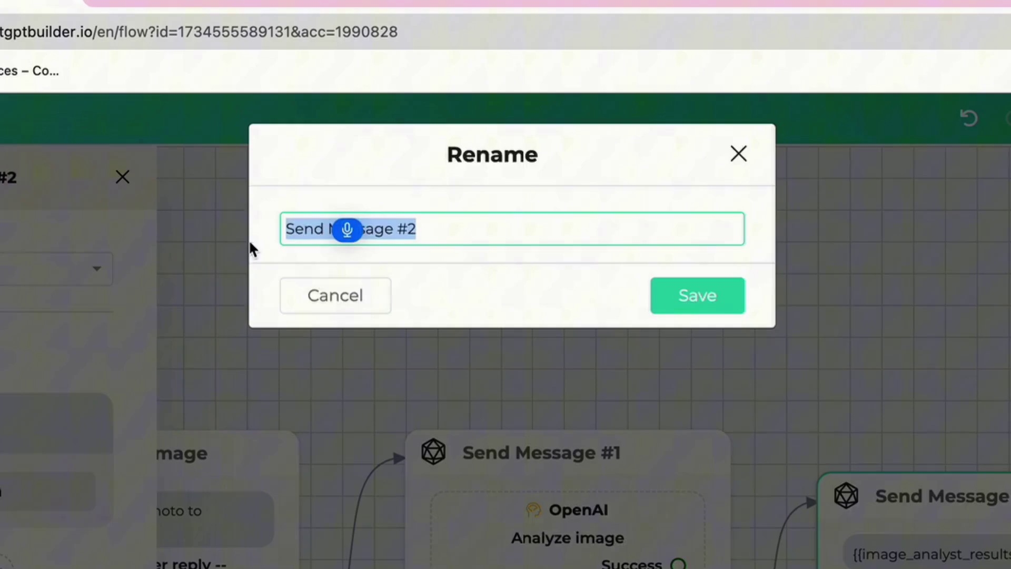
pyautogui.write('Image analyst results')
pyautogui.press('Return')
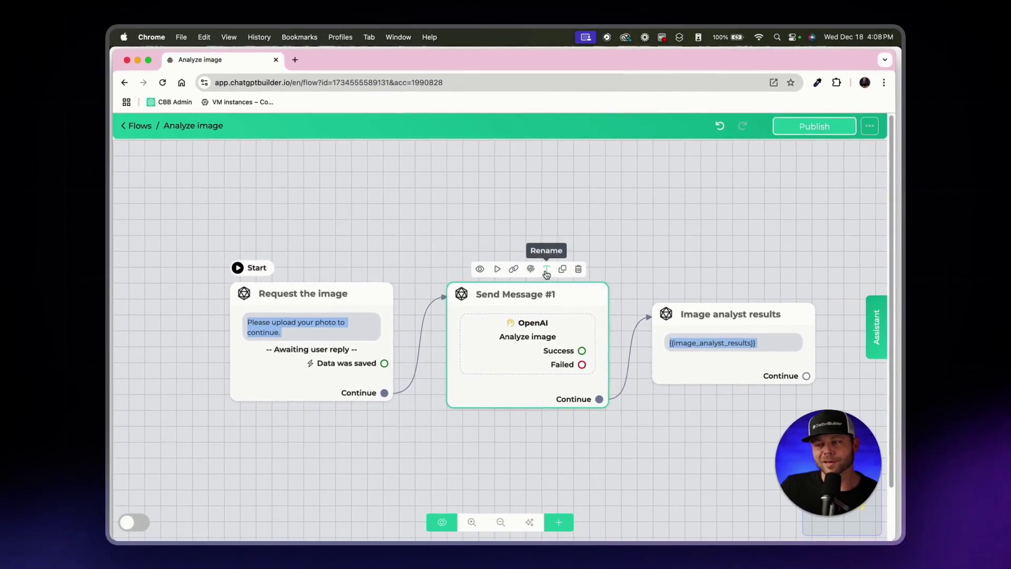
# Step: Rename Send Message #1 to 'Analyze the image'
pyautogui.click(547, 270)
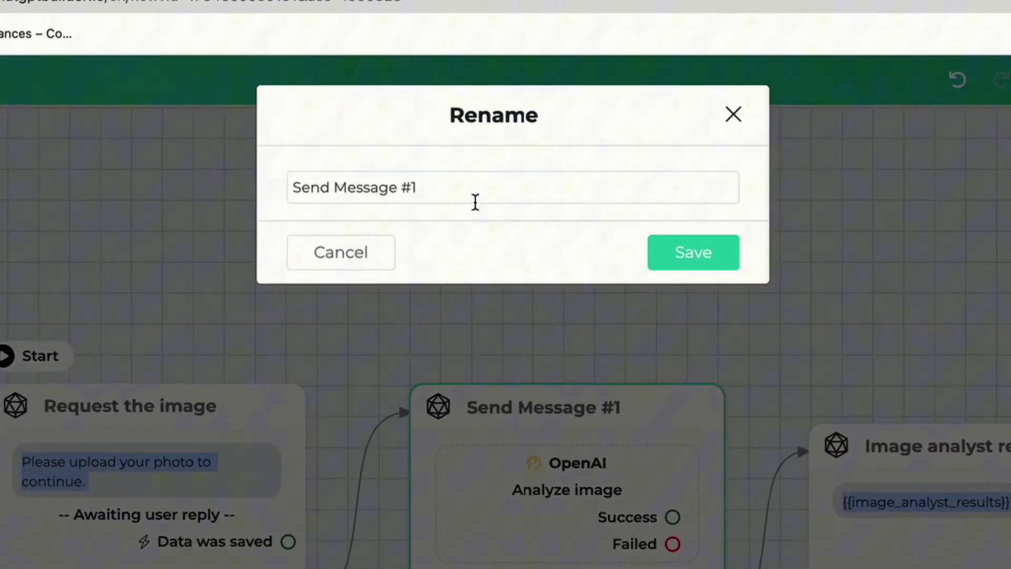
pyautogui.moveTo(477, 180); pyautogui.dragTo(353, 171)
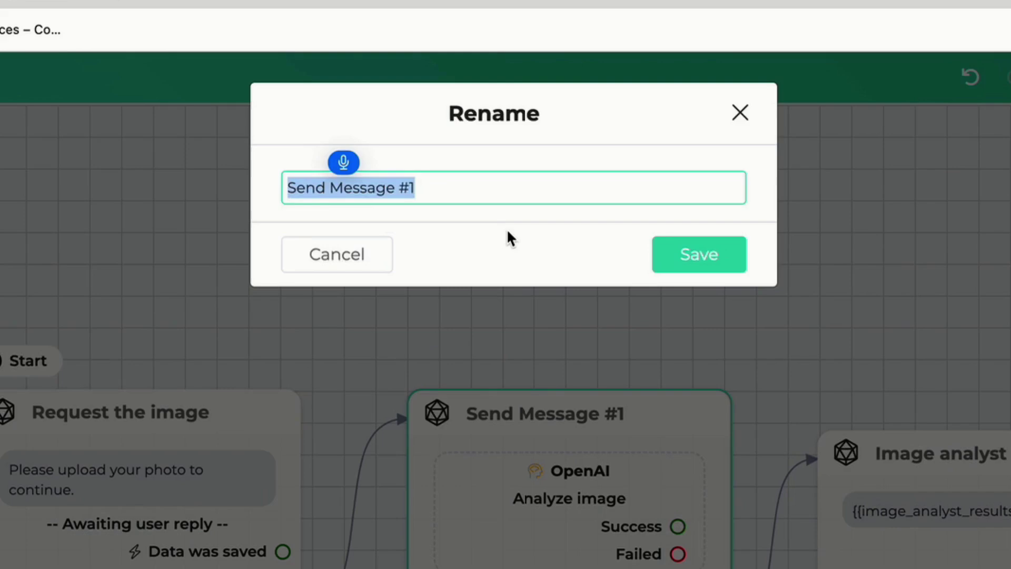
pyautogui.write('Analyze the image')
pyautogui.click(703, 269)
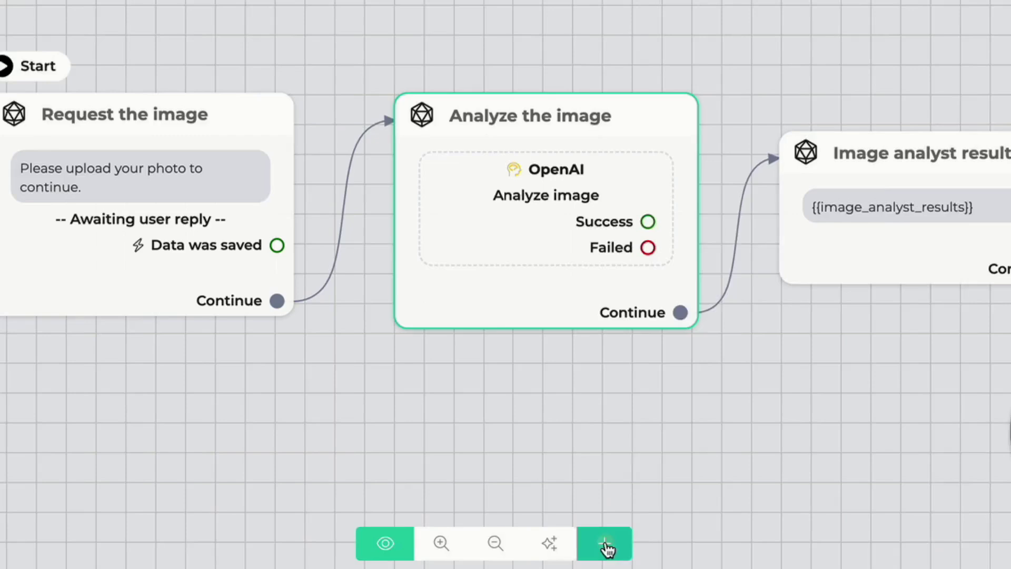
# Step: Add a Start Flow #1 node and link the results node onward to it
pyautogui.click(560, 522)
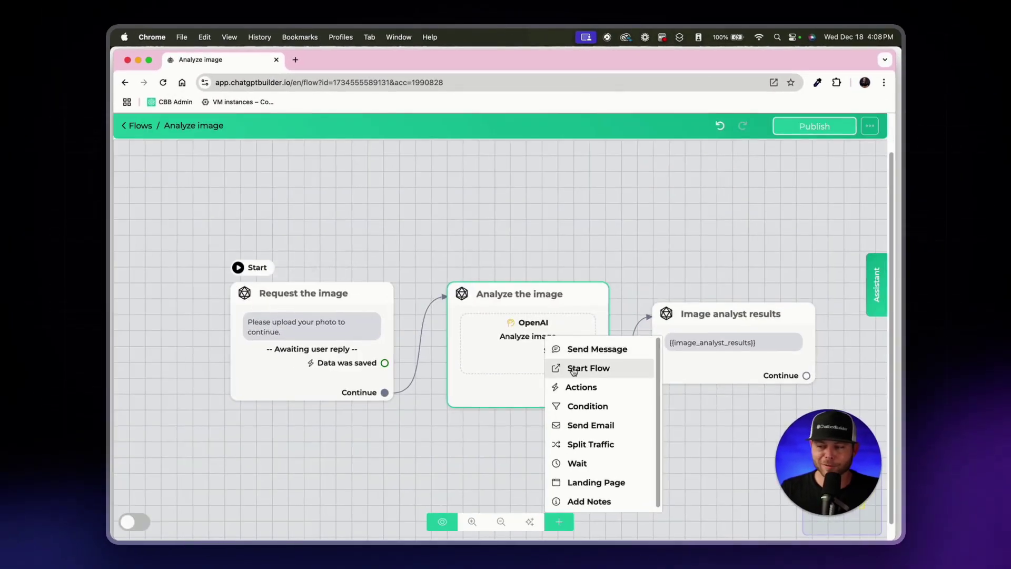
pyautogui.click(575, 368)
pyautogui.click(674, 313)
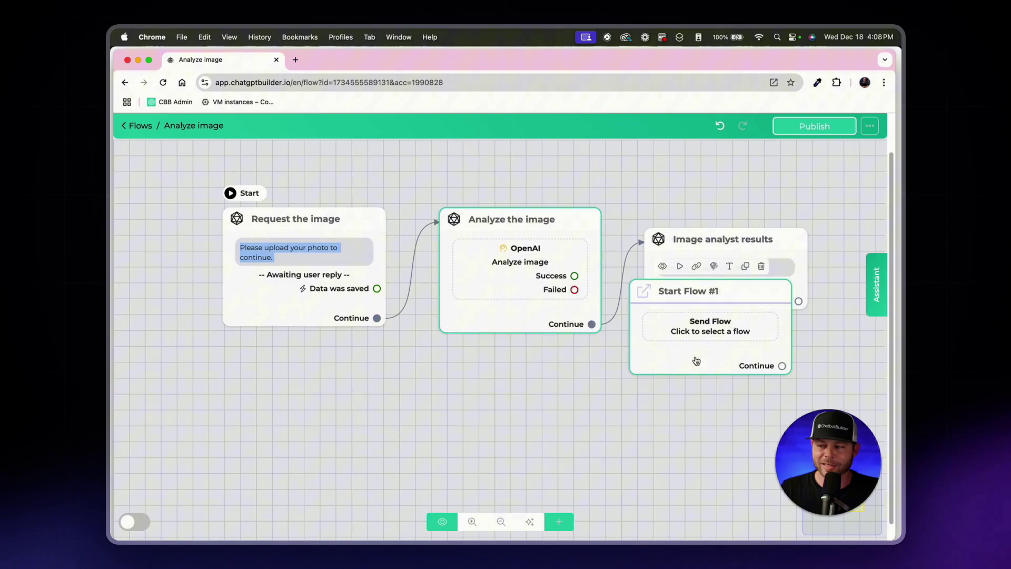
pyautogui.moveTo(695, 360); pyautogui.dragTo(523, 445)
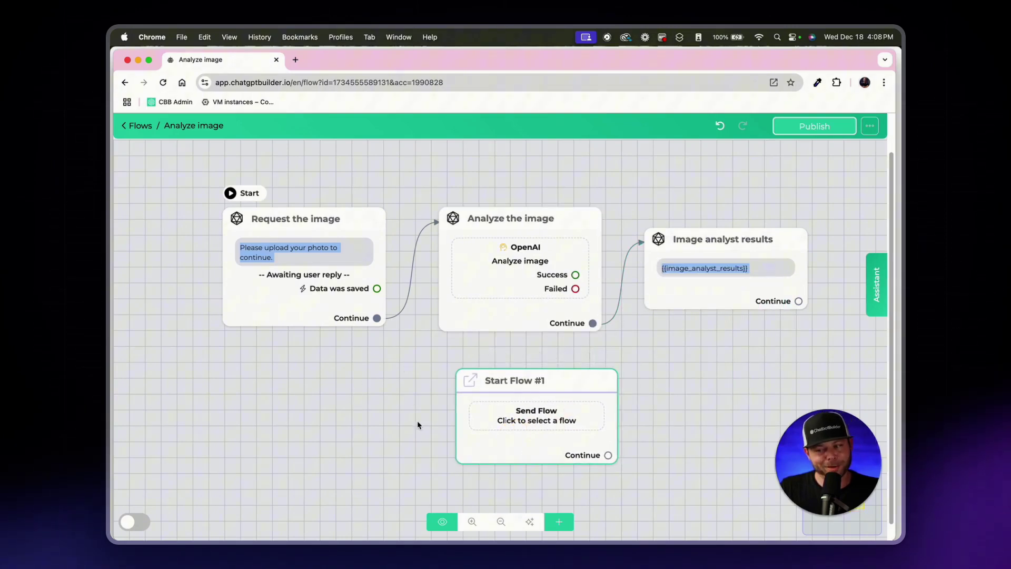
pyautogui.click(411, 325)
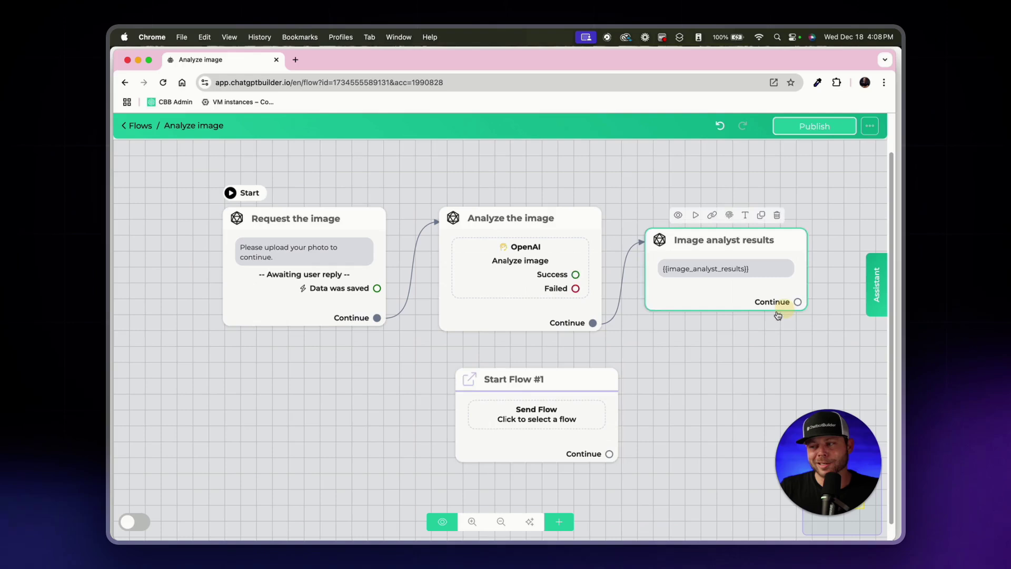
pyautogui.moveTo(799, 301); pyautogui.dragTo(506, 382)
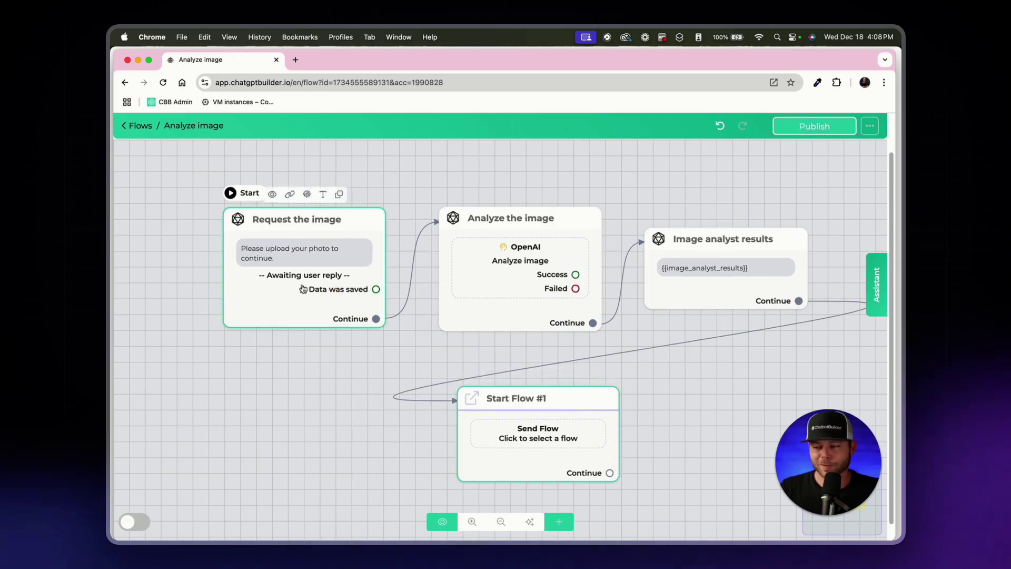
# Step: Delete the Start Flow #1 node and publish the Analyze image flow
pyautogui.moveTo(590, 378)
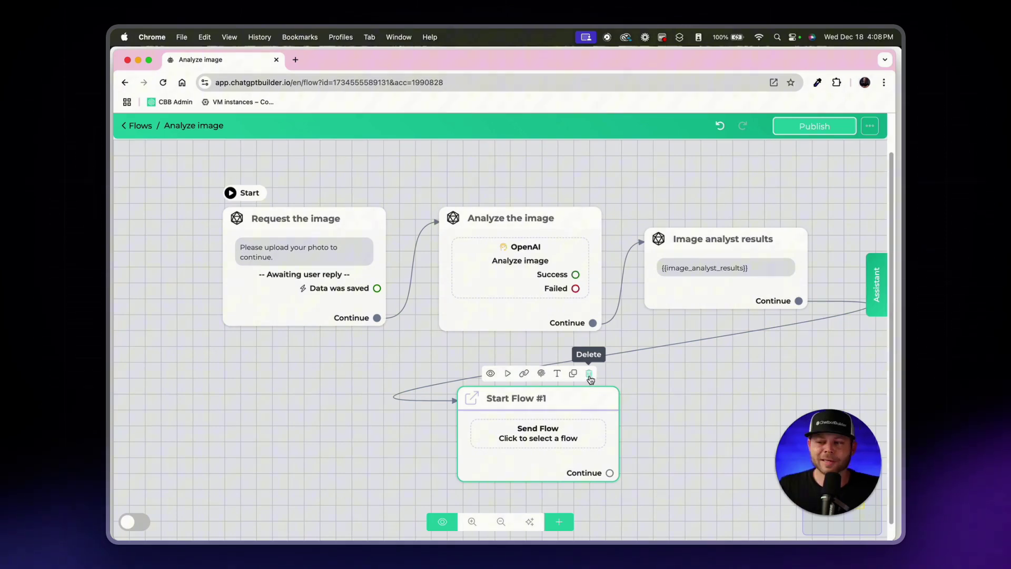
pyautogui.click(589, 374)
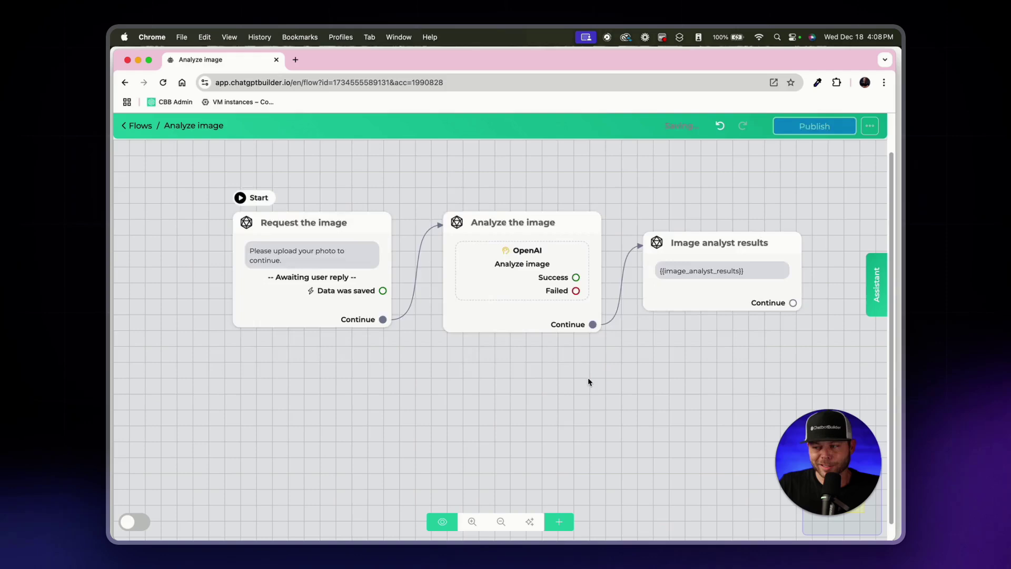
pyautogui.scroll(1, 569, 428)
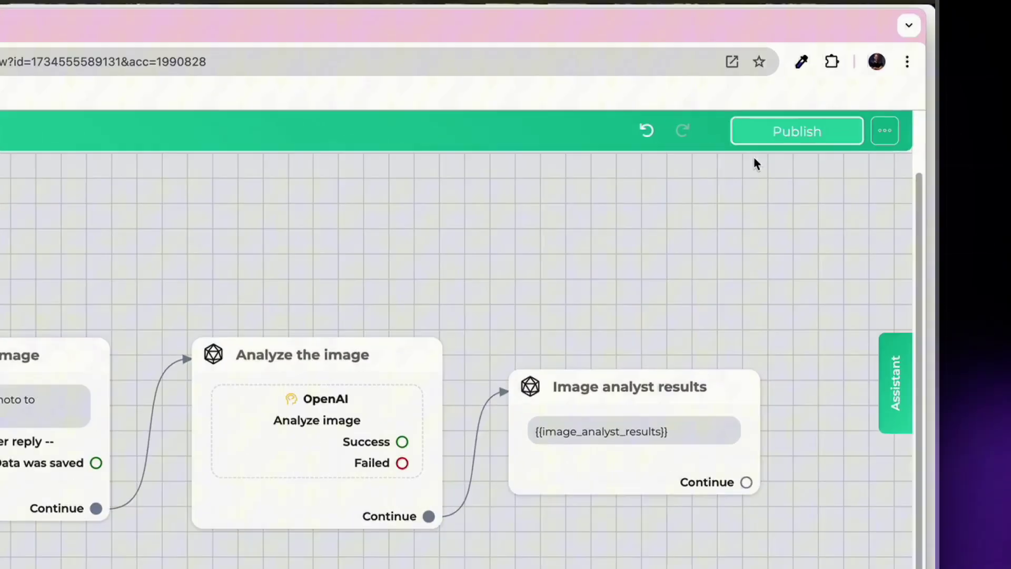
pyautogui.click(799, 133)
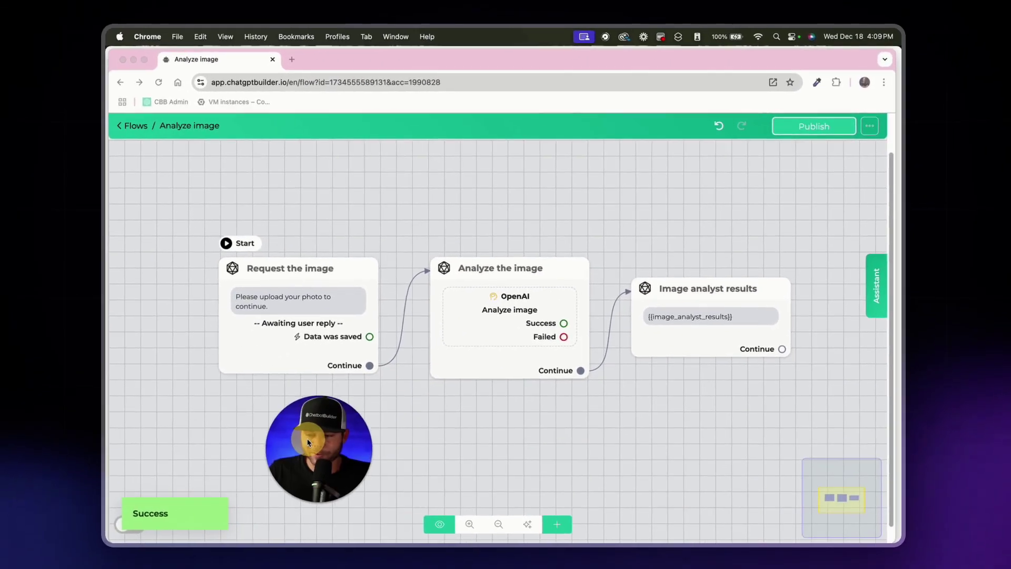
# Step: In the Preview panel, attach the latest Desktop screenshot of paving stones as the photo
pyautogui.click(905, 438)
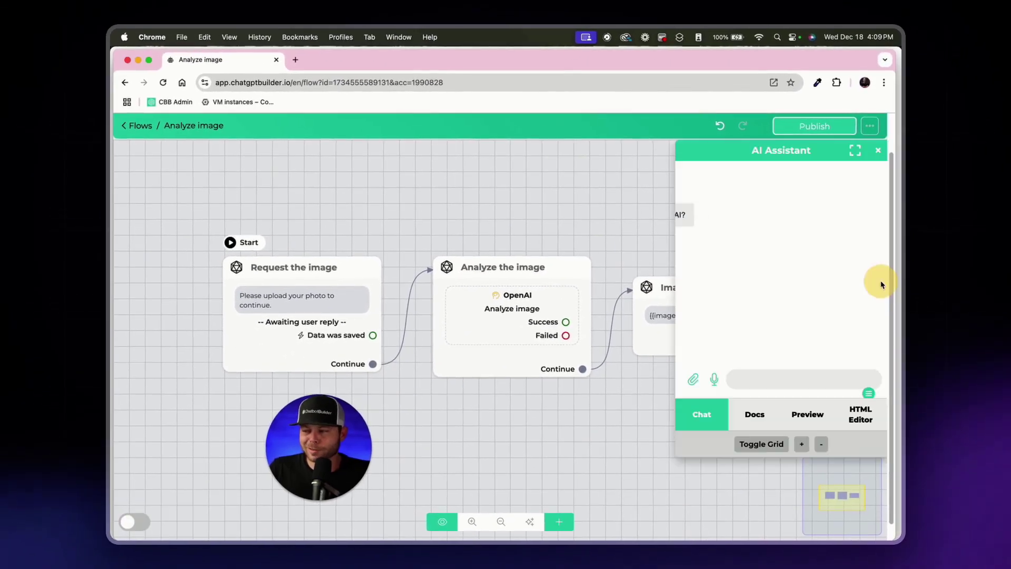
pyautogui.click(807, 414)
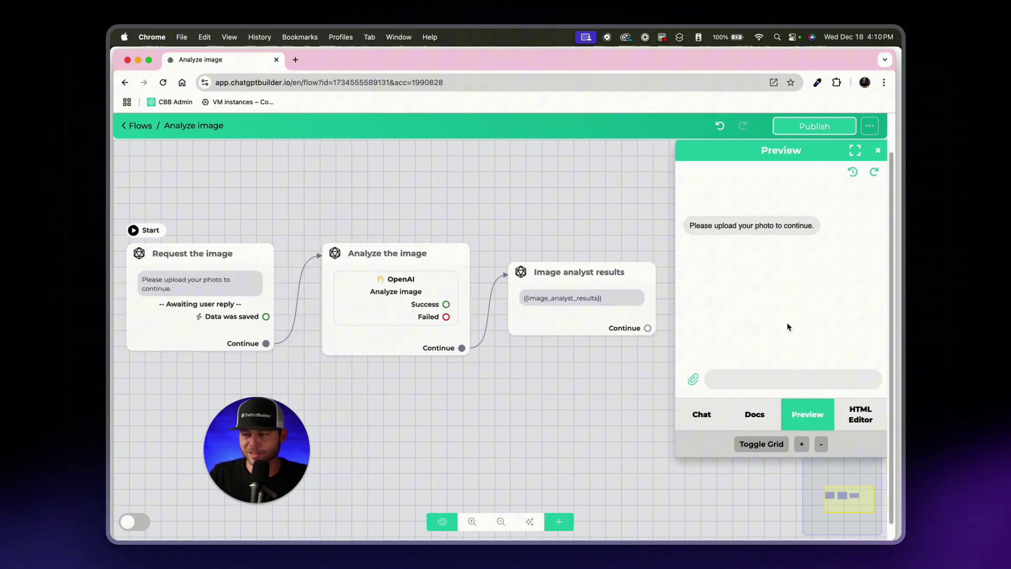
pyautogui.click(694, 381)
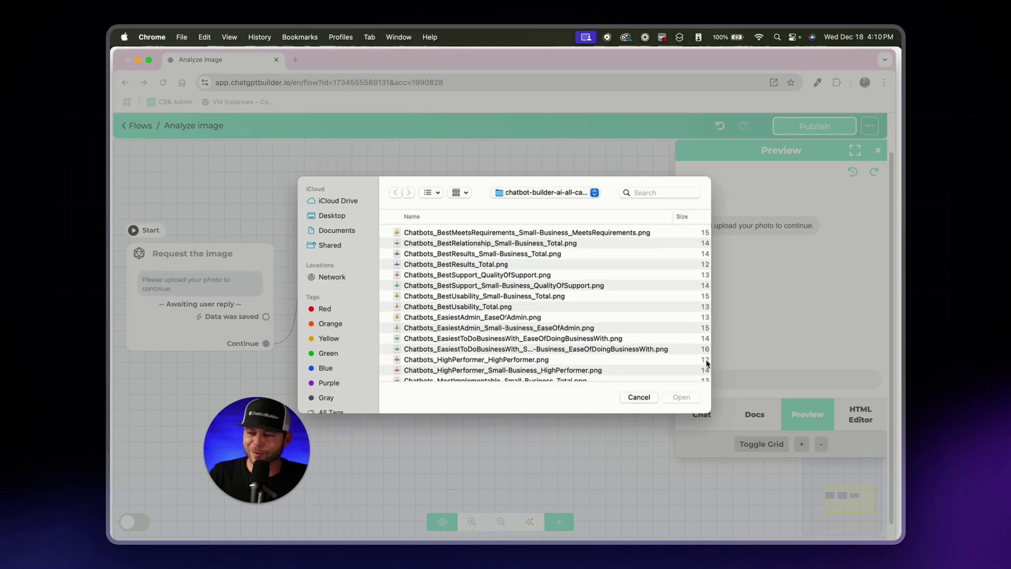
pyautogui.click(327, 216)
pyautogui.click(429, 232)
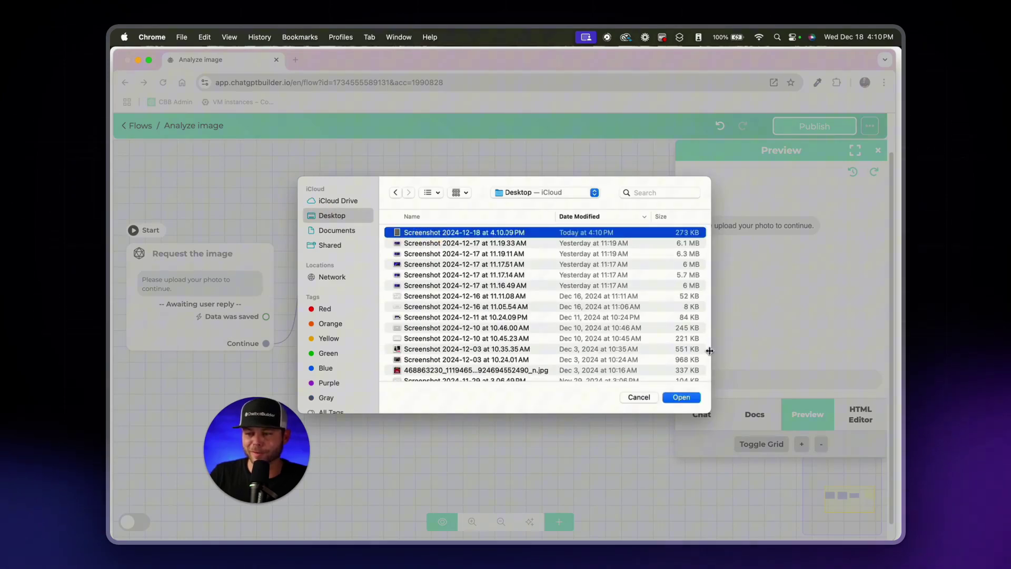
pyautogui.click(681, 397)
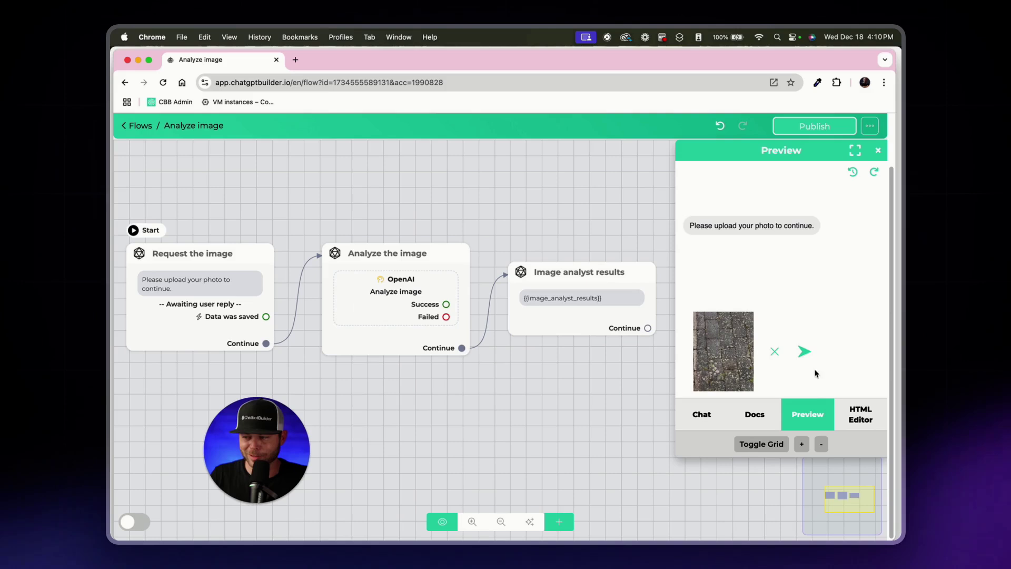
# Step: Send the attached driveway photo and review the reply classifying it as Standard ($400–$800) with recommended services
pyautogui.click(805, 353)
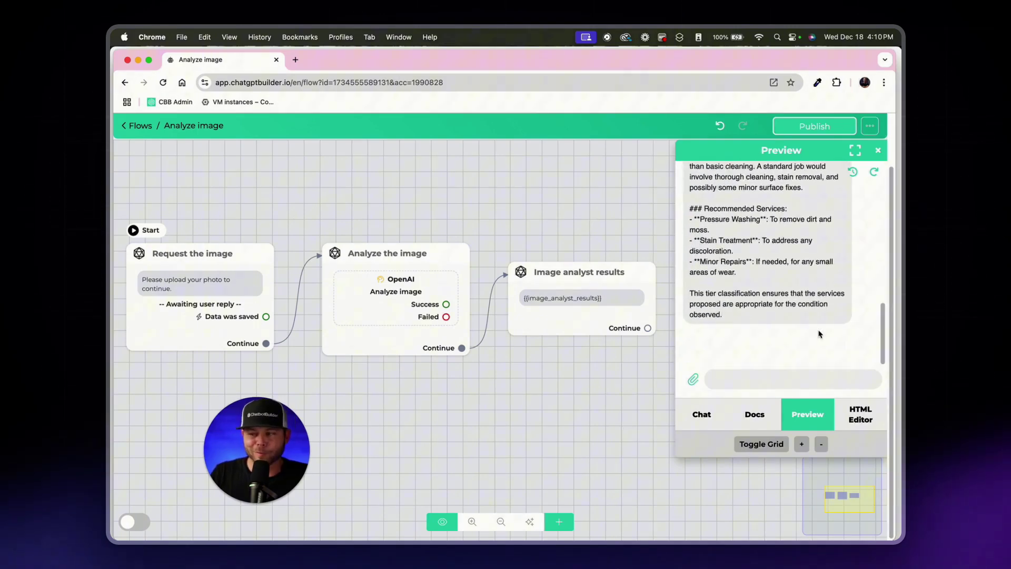
pyautogui.scroll(5, 817, 331)
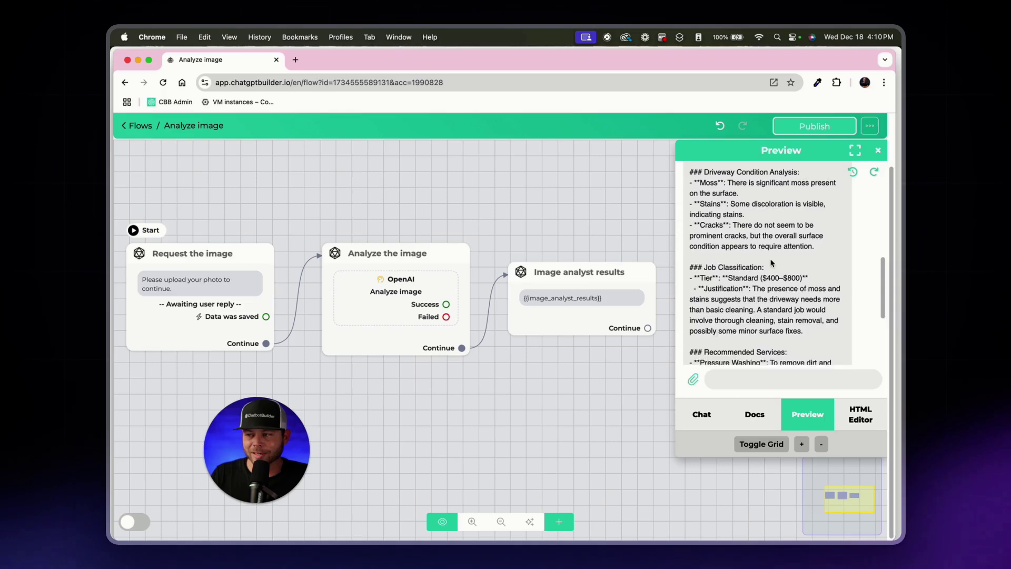
pyautogui.scroll(5, 772, 263)
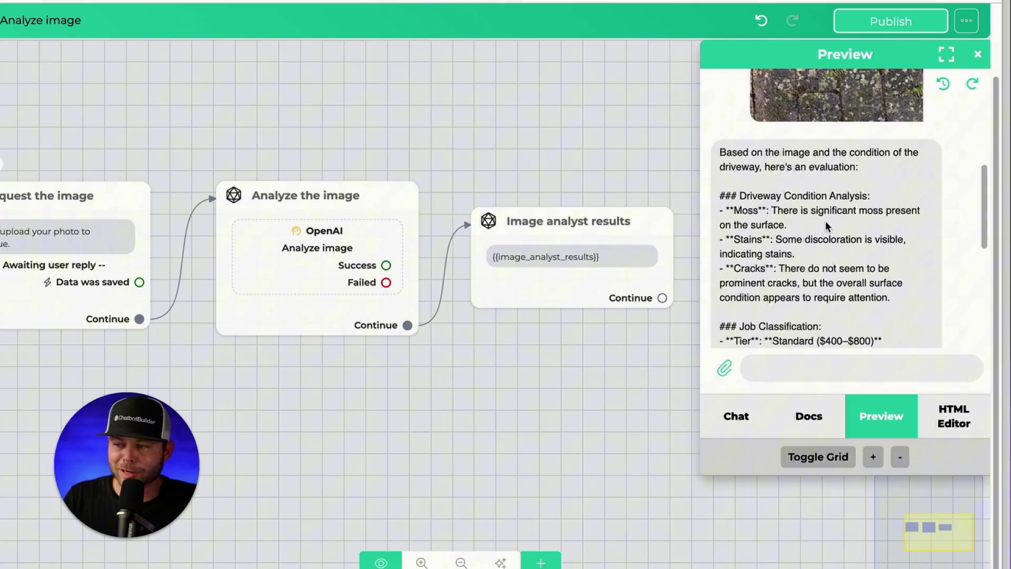
pyautogui.scroll(3, 889, 220)
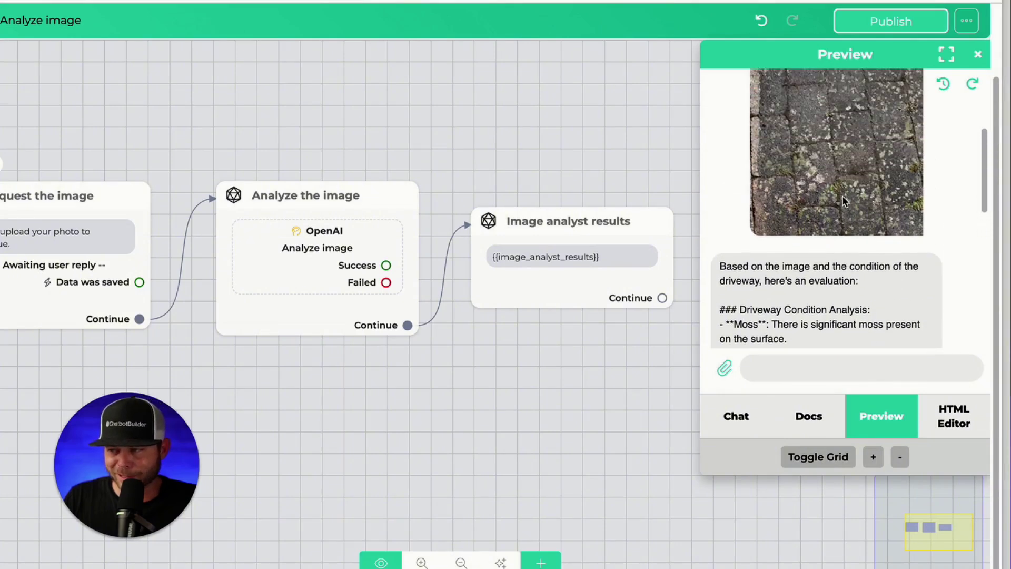
pyautogui.scroll(-3, 790, 231)
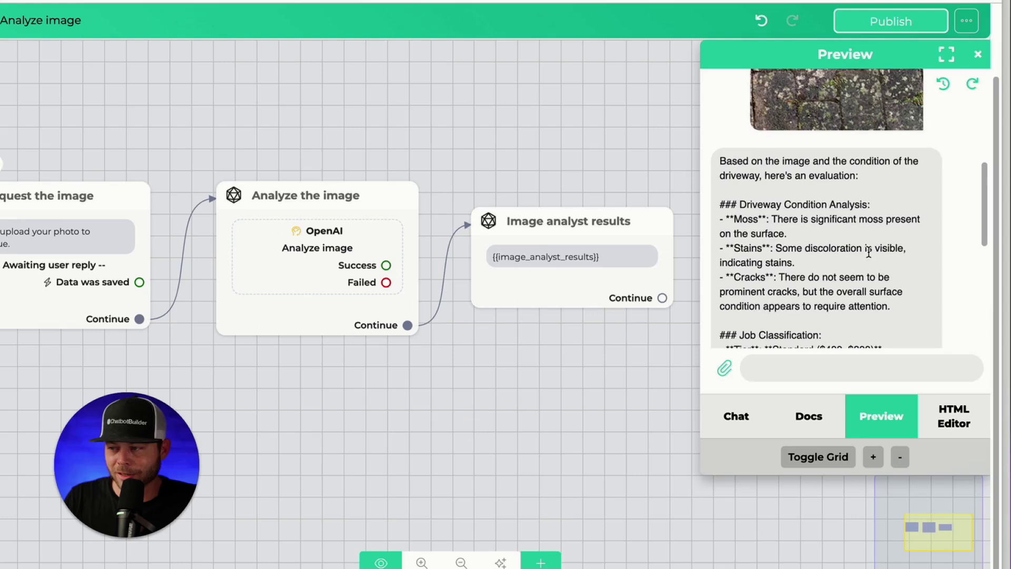
pyautogui.scroll(-1, 764, 280)
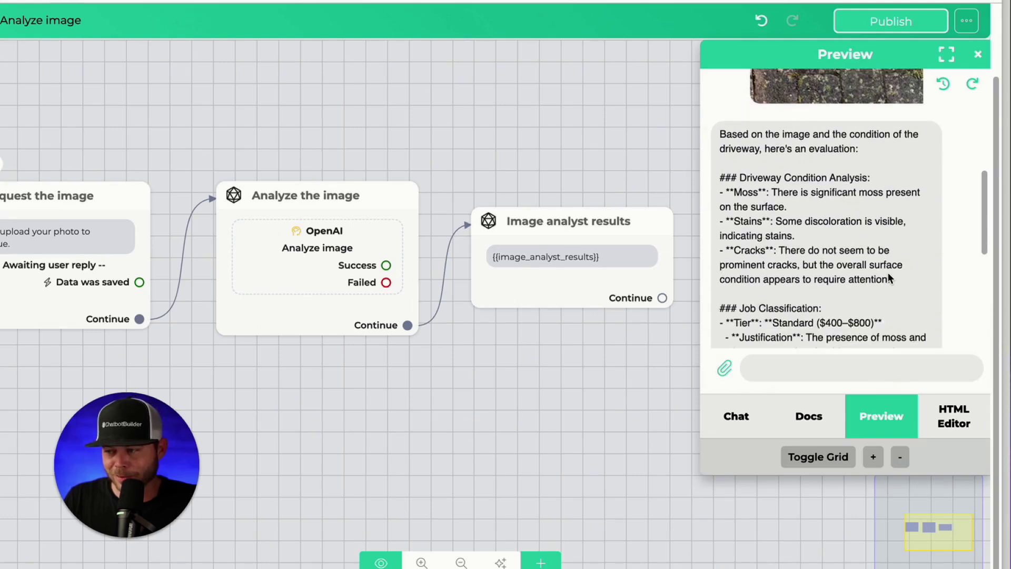
pyautogui.scroll(9, 887, 246)
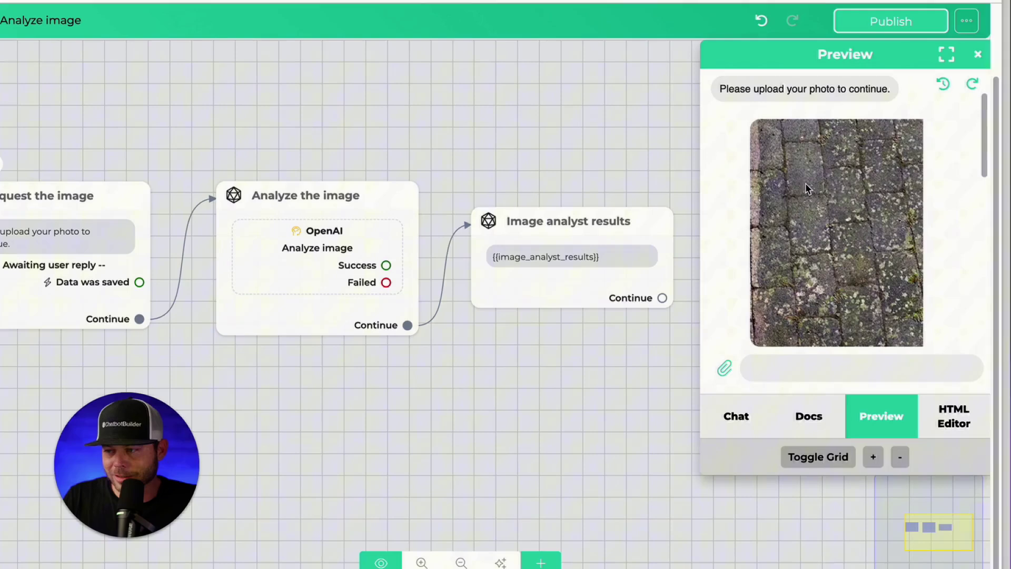
pyautogui.scroll(-8, 807, 188)
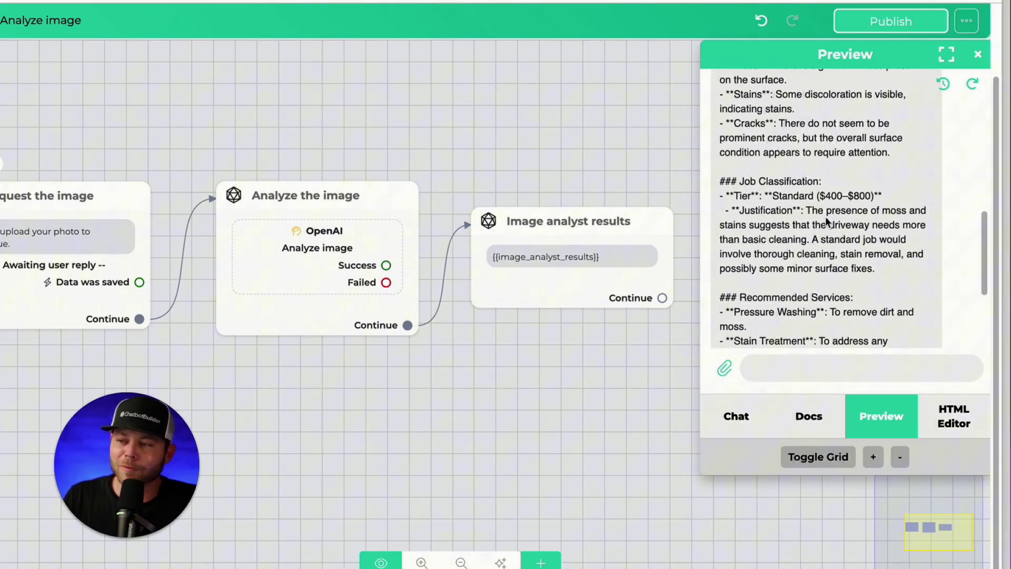
pyautogui.scroll(-3, 838, 218)
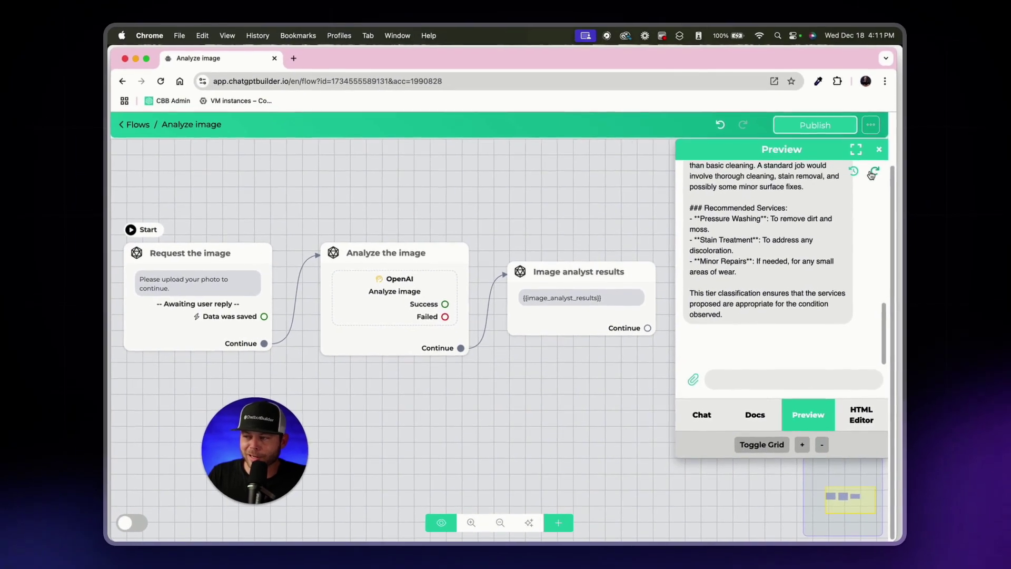
# Step: Restart the Preview conversation so the flow requests an image again
pyautogui.click(871, 174)
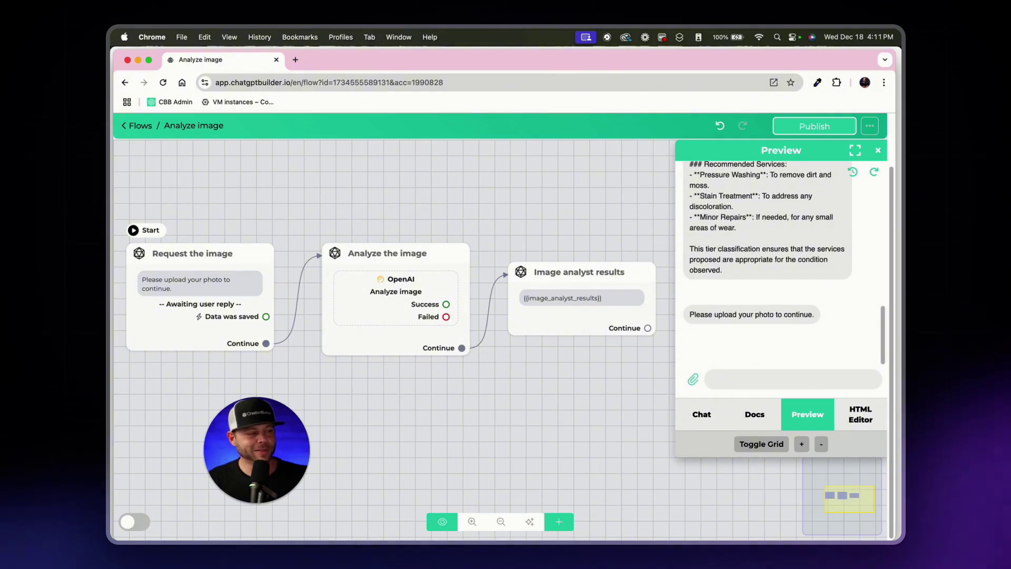
pyautogui.click(141, 308)
pyautogui.scroll(3, 210, 325)
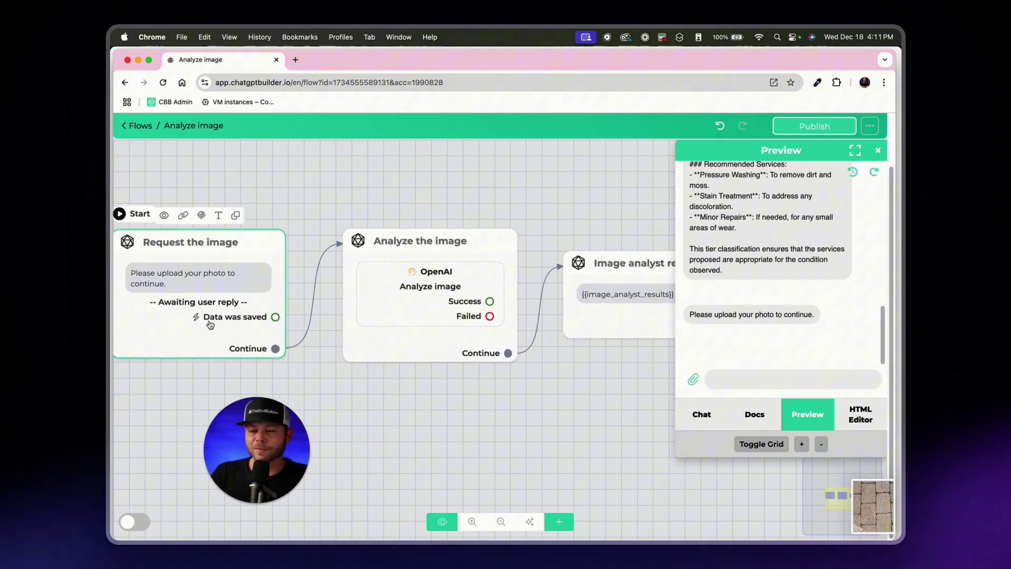
pyautogui.scroll(-2, 354, 228)
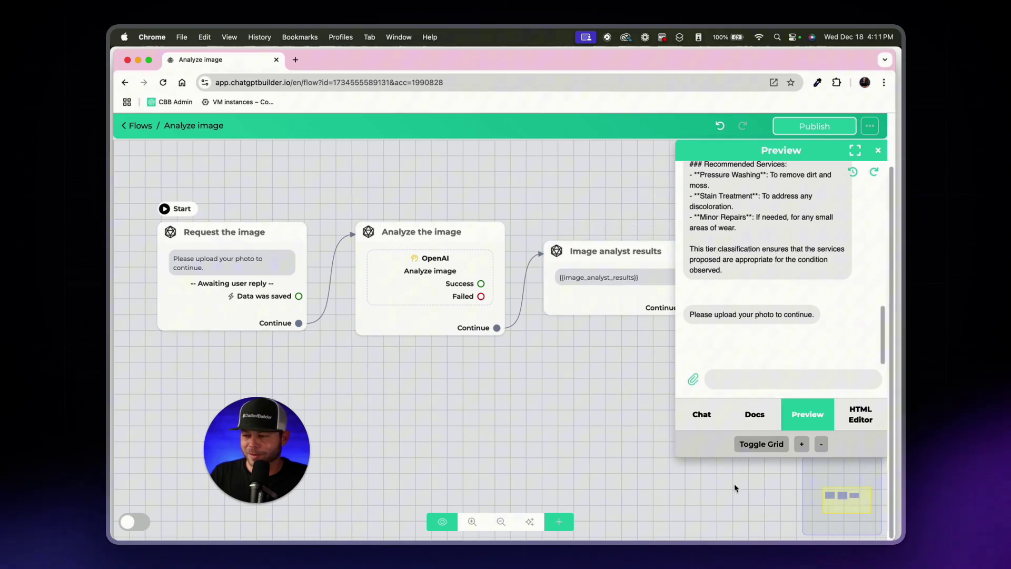
# Step: Upload a second Desktop paver photo and review its Basic ($100–$300) routine-washing analysis
pyautogui.click(694, 380)
pyautogui.doubleClick(468, 235)
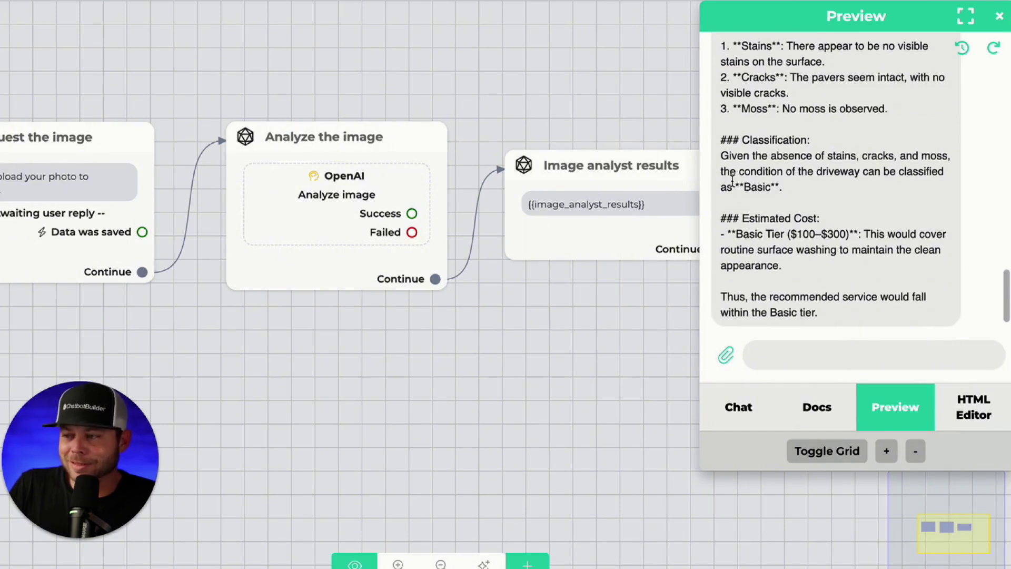
pyautogui.scroll(-1, 769, 205)
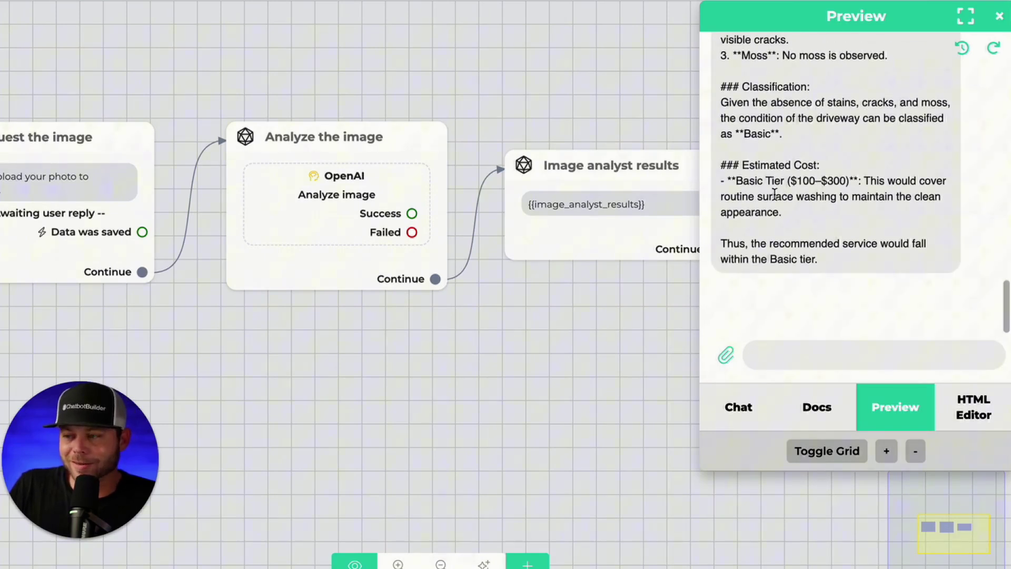